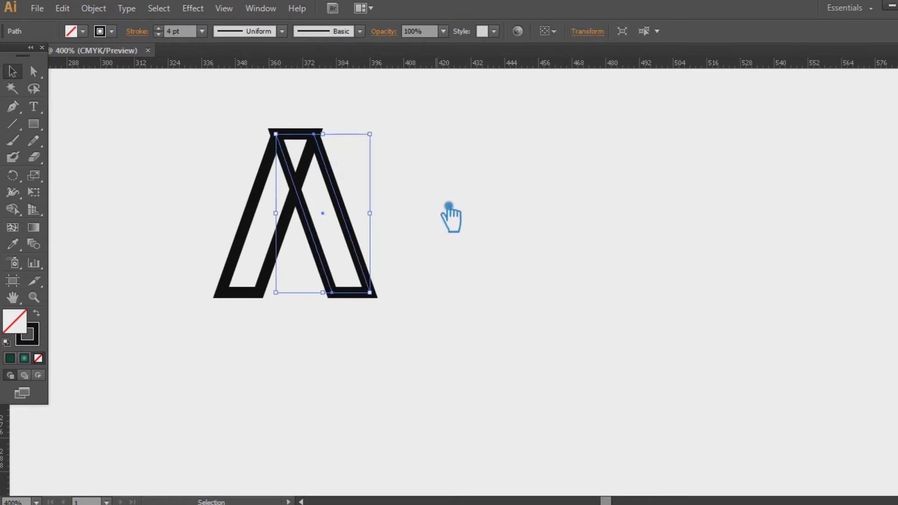
Step: Delete the right-hand slanted bar of the A shape
left_click(480, 216)
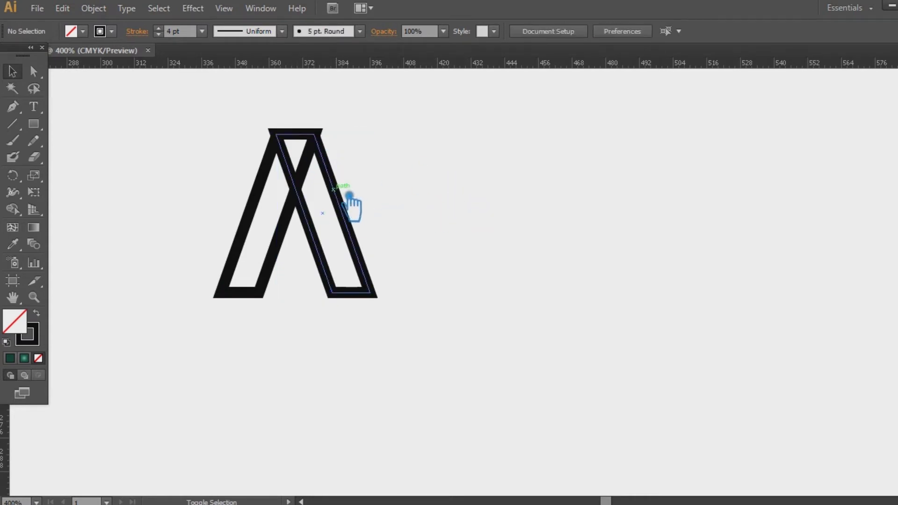
left_click(353, 201)
key("Delete")
Step: Create a three-sided polygon with a 50 px radius and delete the remaining slanted bar beside it
left_click_drag(33, 123, 91, 180)
left_click(322, 213)
type("3")
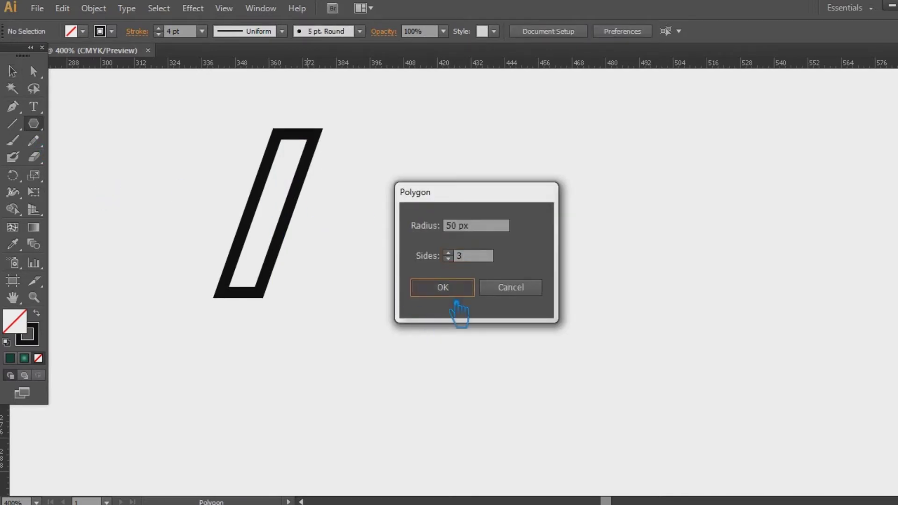
left_click(449, 290)
key("v")
key("ctrl+shift+a")
left_click_drag(410, 243, 482, 265)
left_click(578, 246)
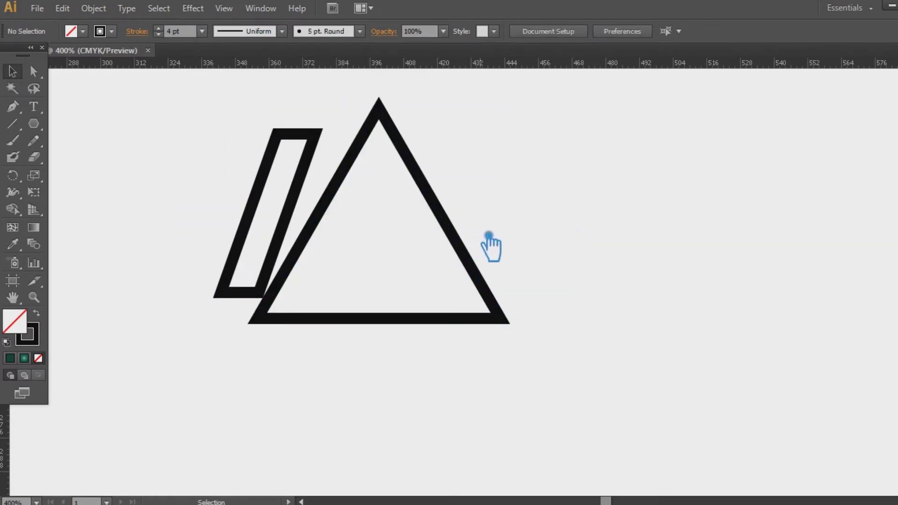
left_click_drag(301, 206, 194, 207)
key("Delete")
Step: Add a line parallel to the triangle's left side, from its right side to its base, and extend both ends slightly beyond the outline
left_click(17, 126)
left_click_drag(419, 152, 320, 323)
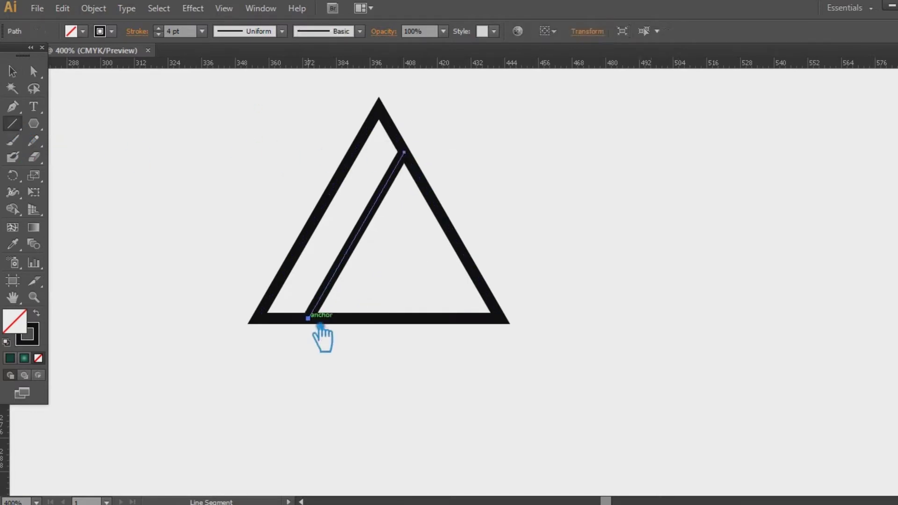
left_click(13, 71)
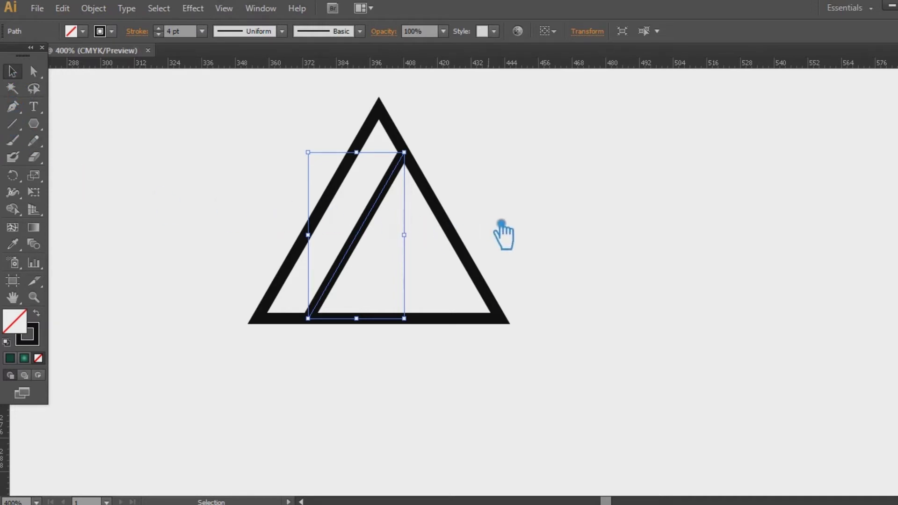
left_click_drag(417, 327, 432, 353)
Step: Create a reflected copy of the inner diagonal line so the two lines cross
right_click(353, 236)
mouse_move(429, 435)
left_click(563, 362)
left_click(201, 310)
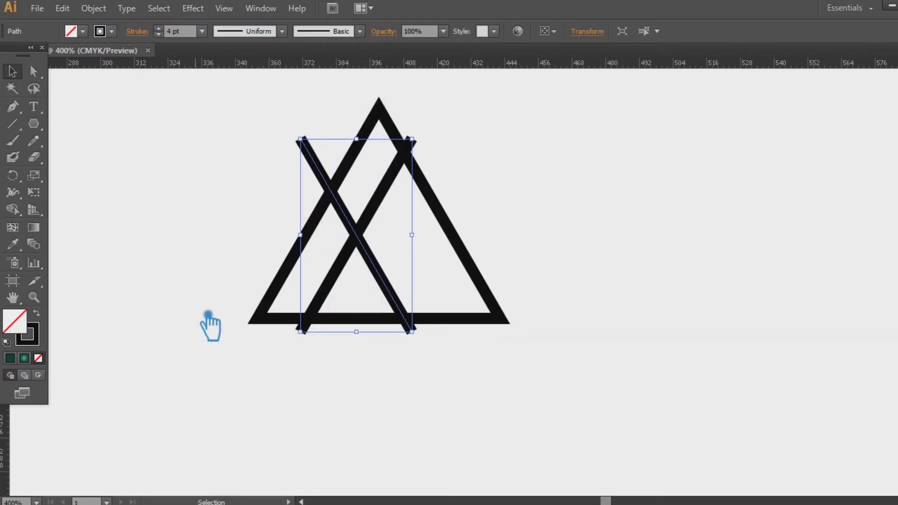
Step: Move the mirrored line sideways until the two inner lines cross symmetrically below the triangle's apex
left_click(553, 245)
left_click_drag(357, 235, 400, 227)
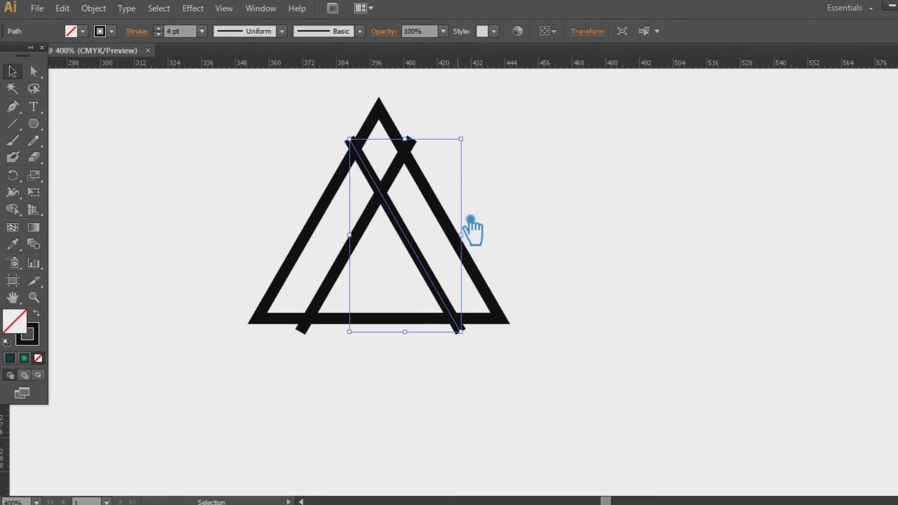
key("Left")
left_click(517, 190)
left_click_drag(404, 263, 379, 164)
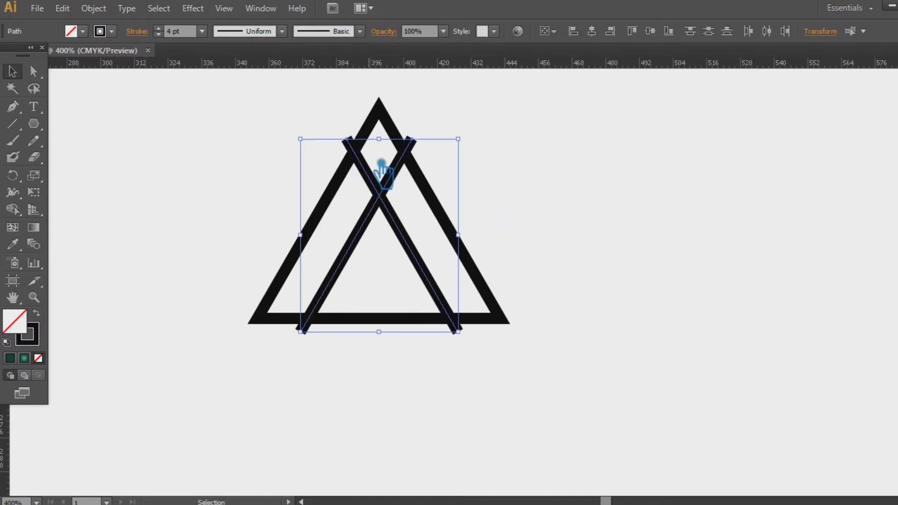
left_click(571, 145)
Step: Place a vertical guide through the triangle's apex and remove the surplus vertical guides beside it
left_click_drag(18, 424, 401, 129)
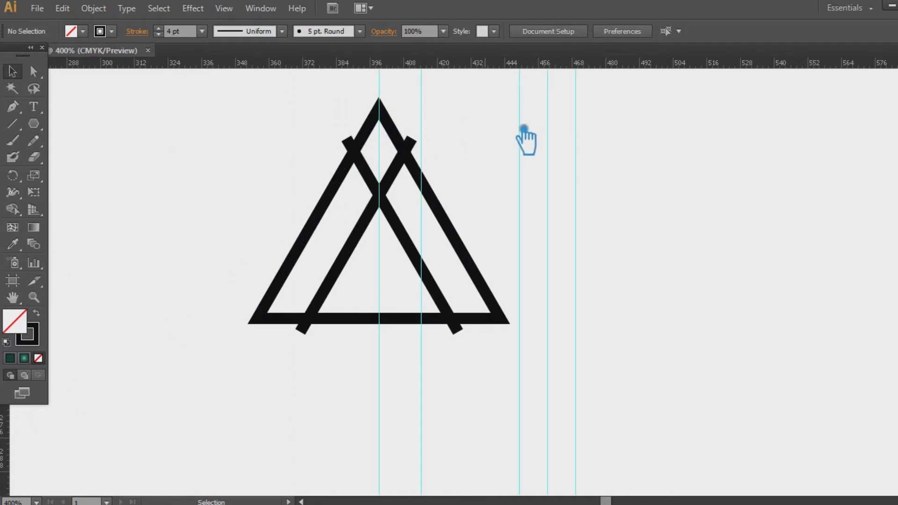
right_click(591, 165)
left_click(647, 285)
left_click_drag(647, 287, 505, 136)
key("Delete")
left_click(434, 109)
key("Delete")
right_click(435, 108)
left_click(449, 230)
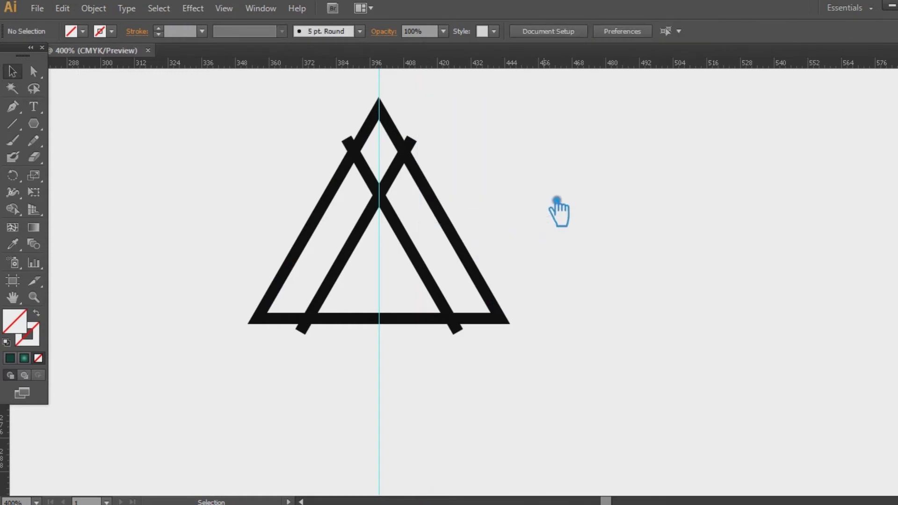
left_click(380, 195)
left_click(555, 184)
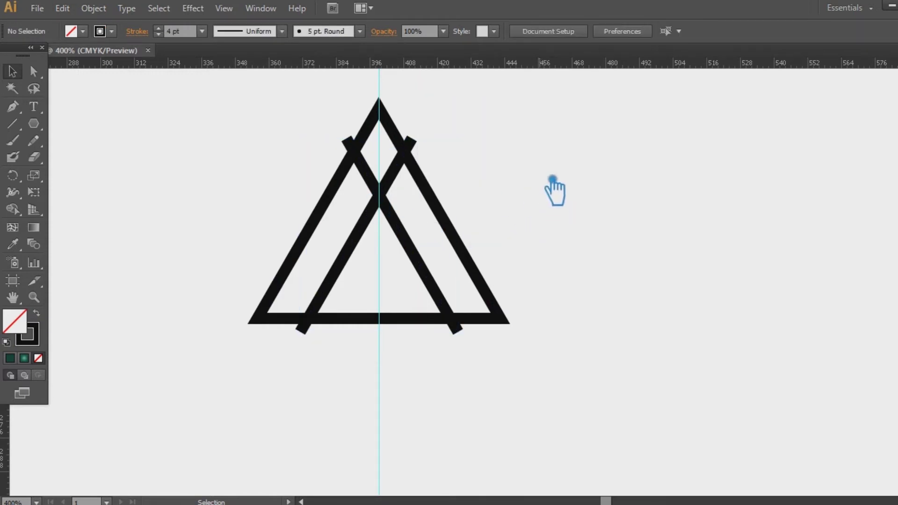
Step: Create an upside-down reflected copy of the large triangle
left_click(462, 231)
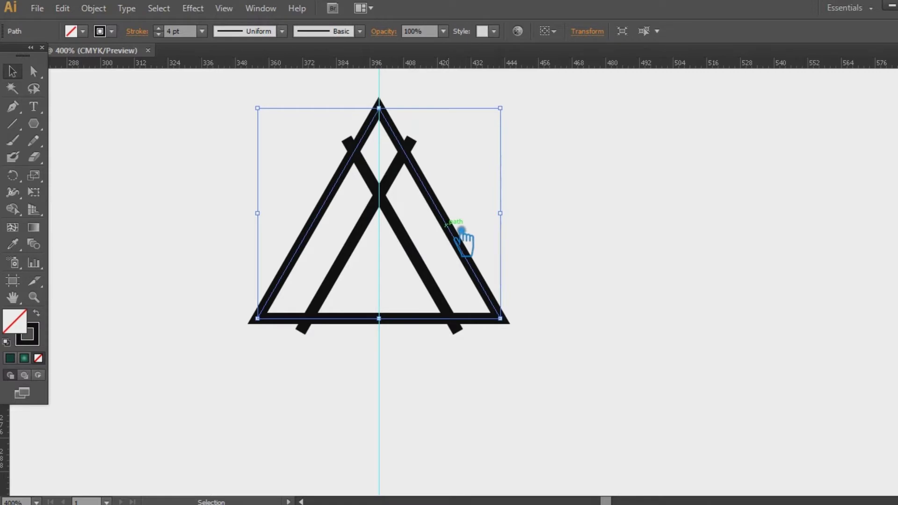
right_click(462, 230)
mouse_move(575, 411)
left_click(659, 343)
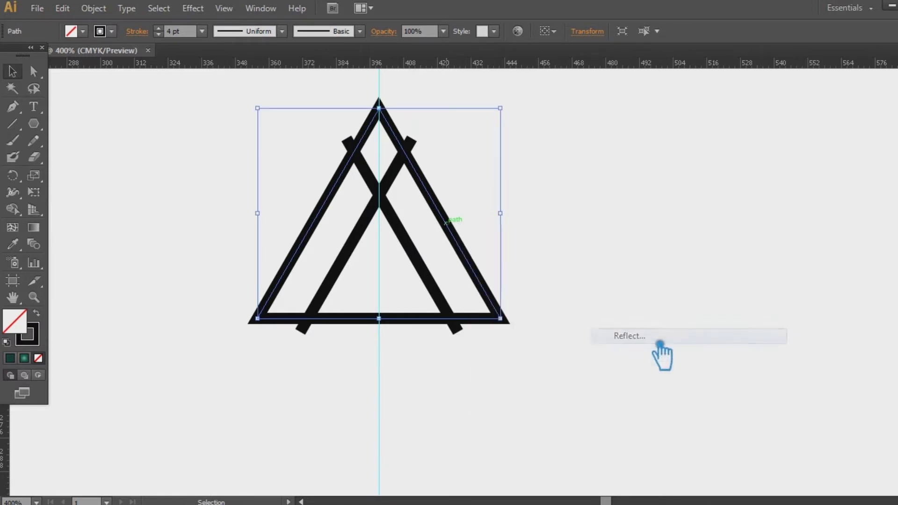
left_click(201, 147)
left_click(205, 309)
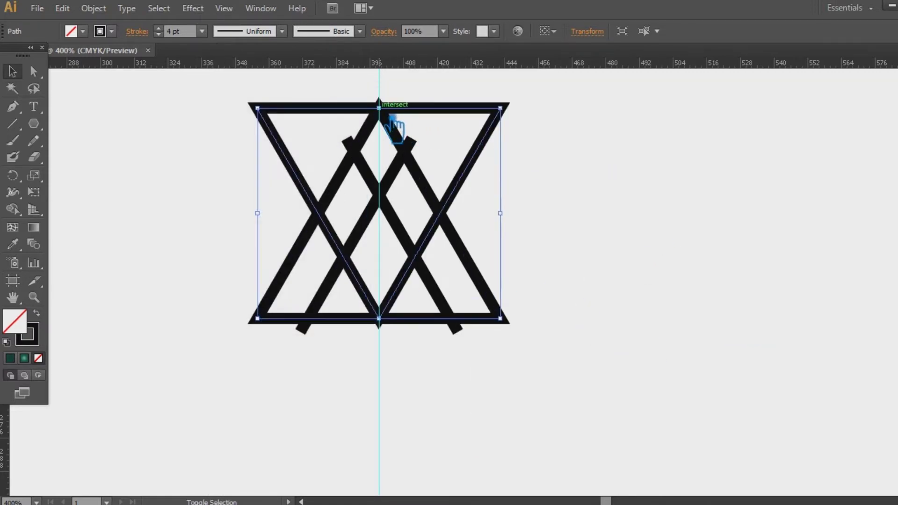
Step: Scale the inverted triangle down about its centre and move it down until its tip meets the large triangle's base
left_click_drag(517, 114, 467, 135)
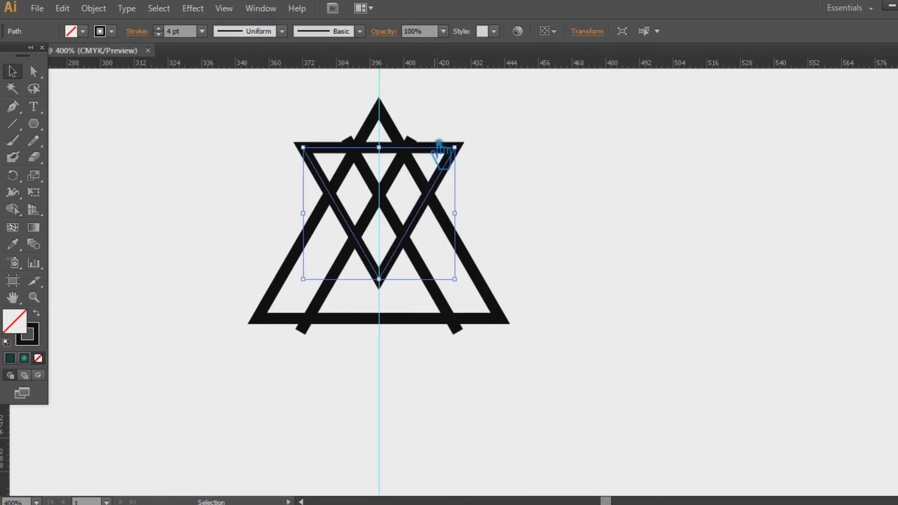
left_click(574, 141)
left_click_drag(389, 152, 389, 193)
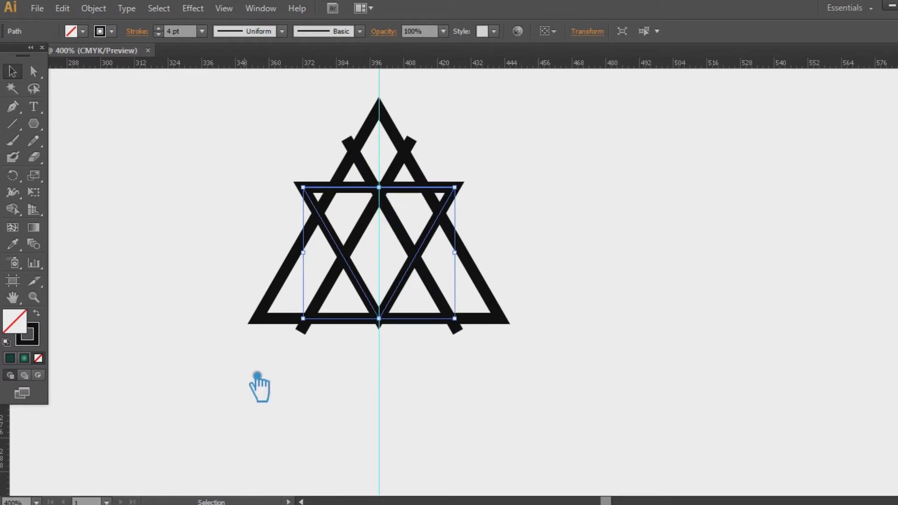
Step: Remove the top side of the inverted triangle to leave an open V shape
key("p")
left_click(447, 188)
key("Delete")
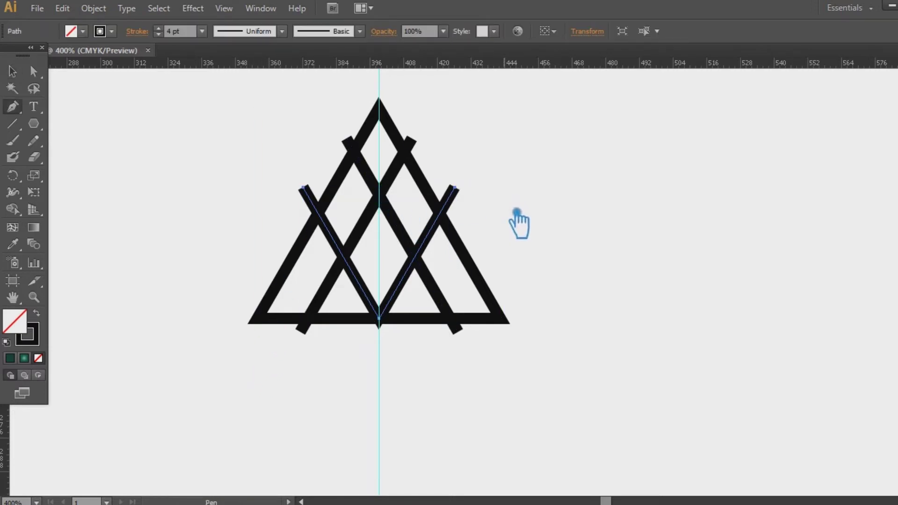
left_click(19, 72)
left_click(582, 248)
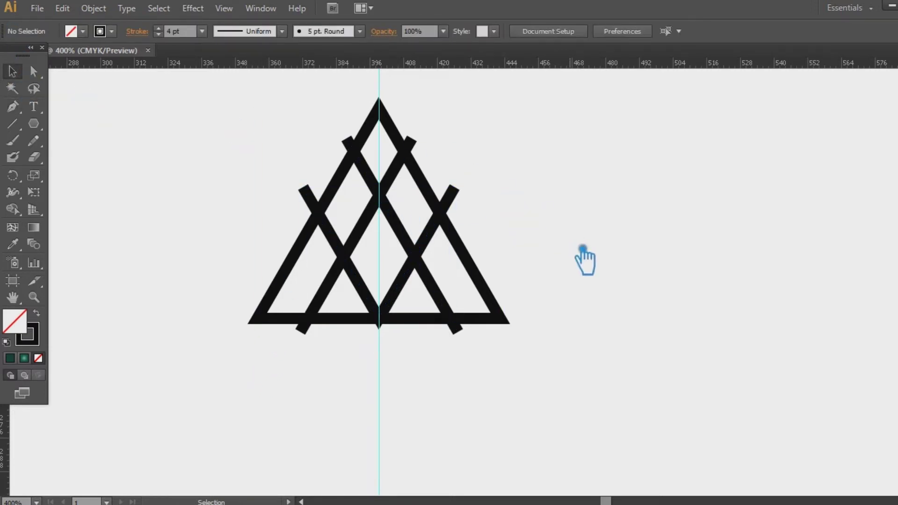
Step: Remove the base segment between the two inner diagonals and join their lower ends to the triangle's outline
left_click(417, 322)
key("p")
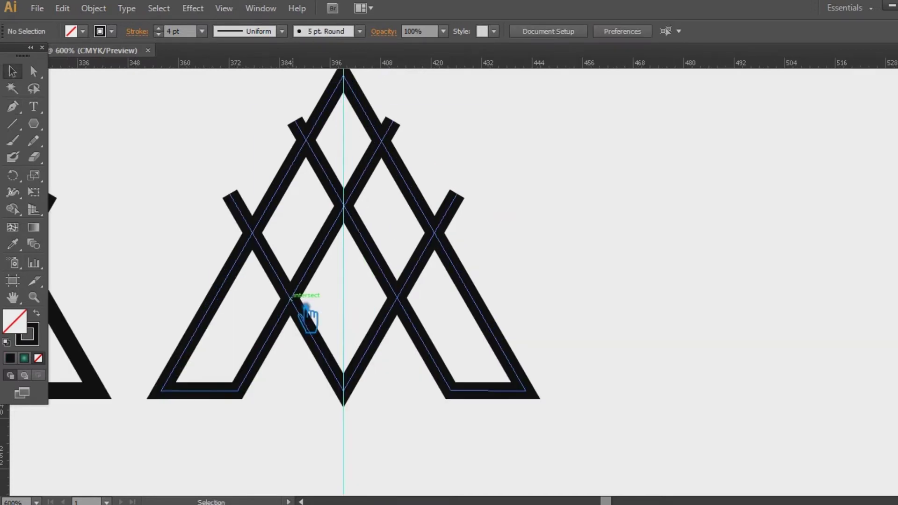
left_click(301, 301)
left_click(582, 247)
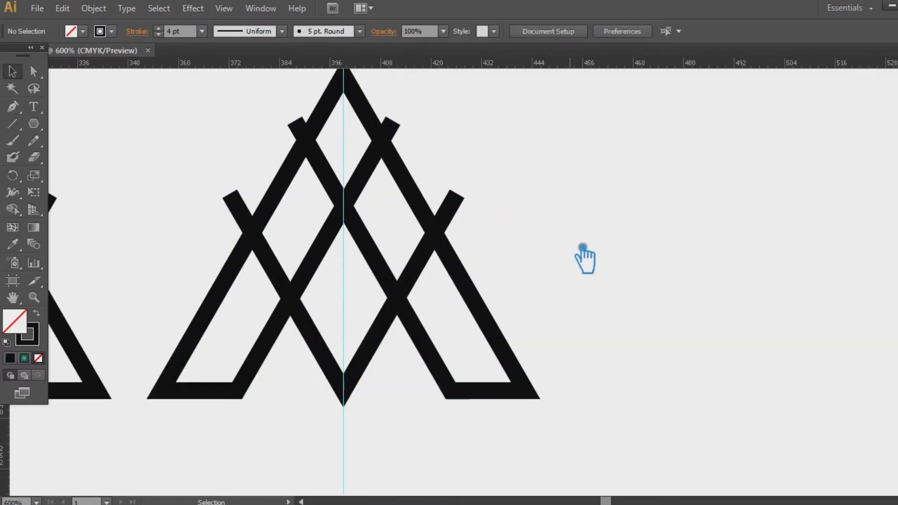
Step: Draw a line over each of the two crossing upper diagonals and extend their ends beyond the letter's outline
left_click(19, 126)
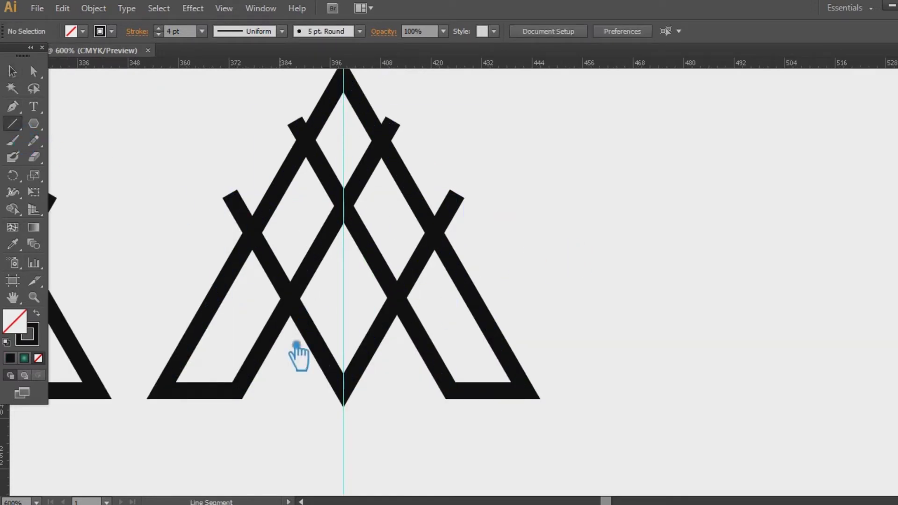
left_click_drag(252, 396, 393, 121)
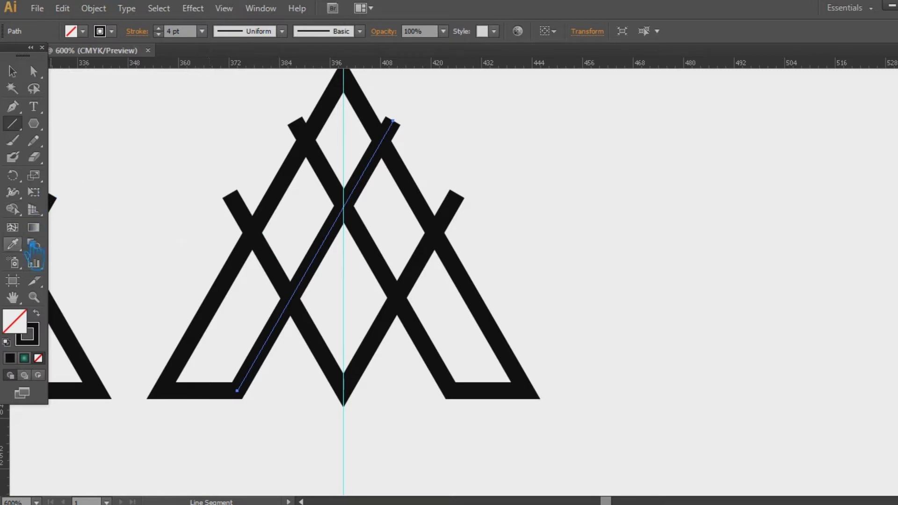
left_click_drag(307, 131, 221, 419)
key("v")
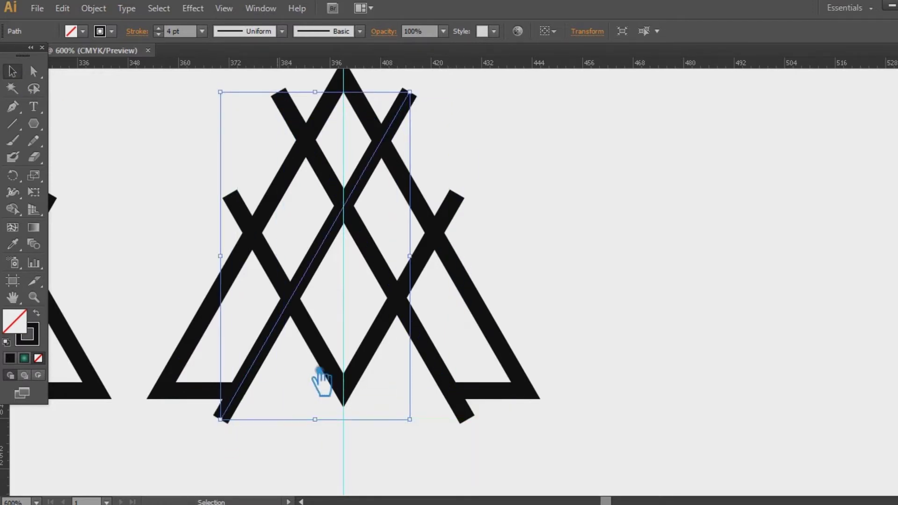
Step: Set the opacity of the two extended diagonal lines to 50%
left_click(319, 162, "shift")
left_click(442, 30)
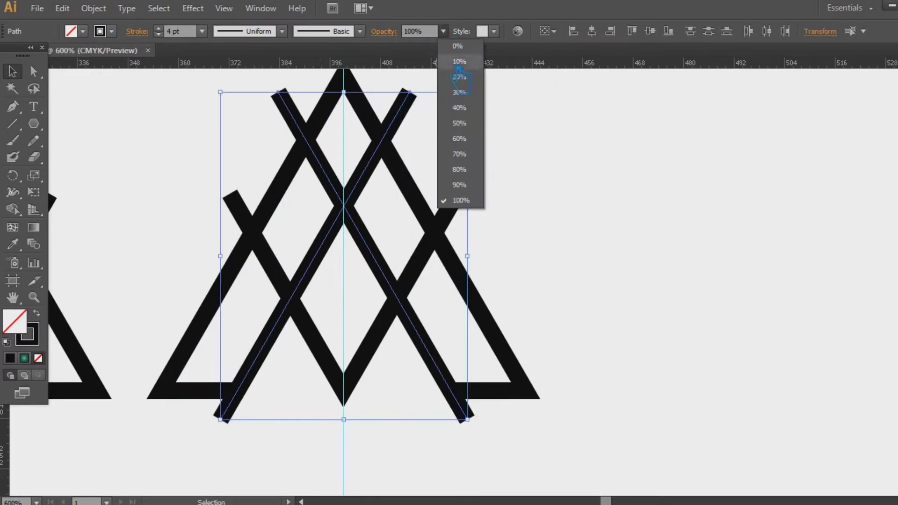
left_click(473, 129)
left_click(567, 164)
key("v")
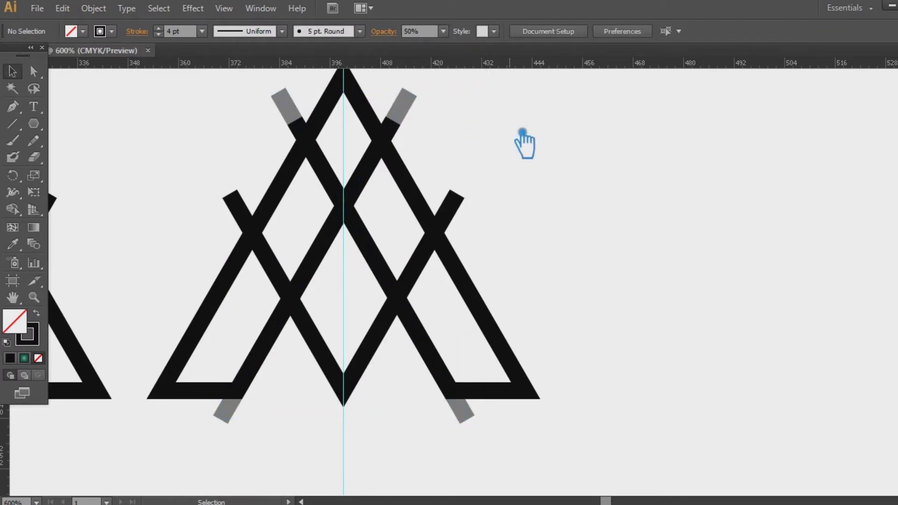
Step: Draw a line over each arm of the V and extend both lines past the arms' upper ends and the V's tip
left_click(13, 124)
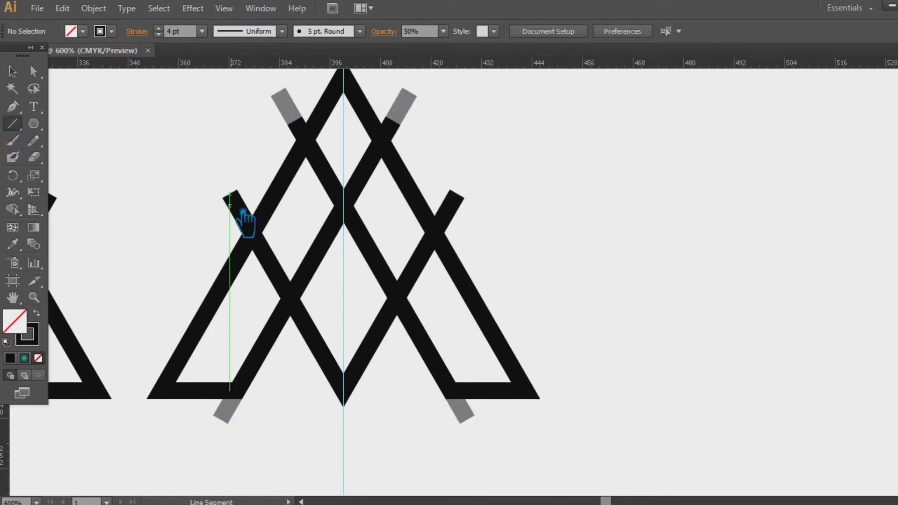
mouse_move(229, 195)
left_mouse_down()
mouse_move(342, 391)
mouse_move(406, 448)
mouse_move(377, 446)
left_mouse_up()
left_click(13, 72)
left_click(13, 124)
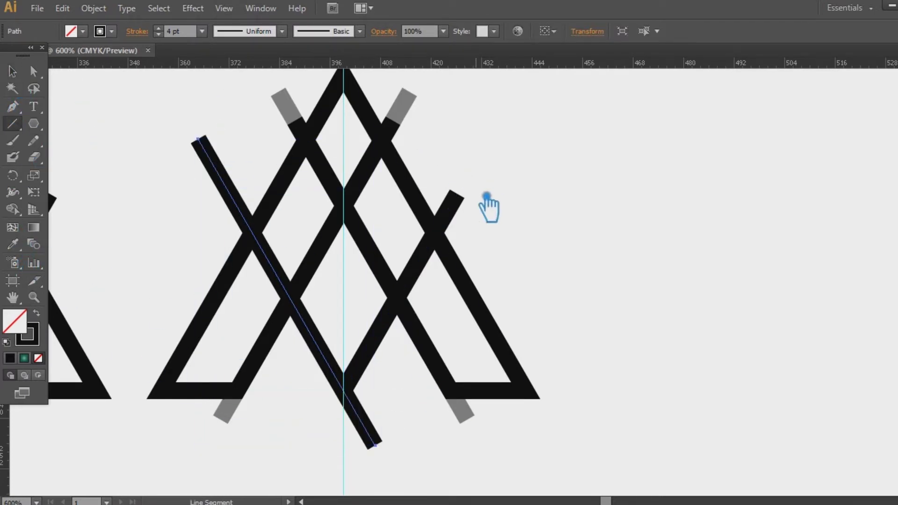
mouse_move(457, 194)
left_mouse_down()
mouse_move(344, 391)
mouse_move(354, 400)
left_mouse_up()
left_click(13, 71)
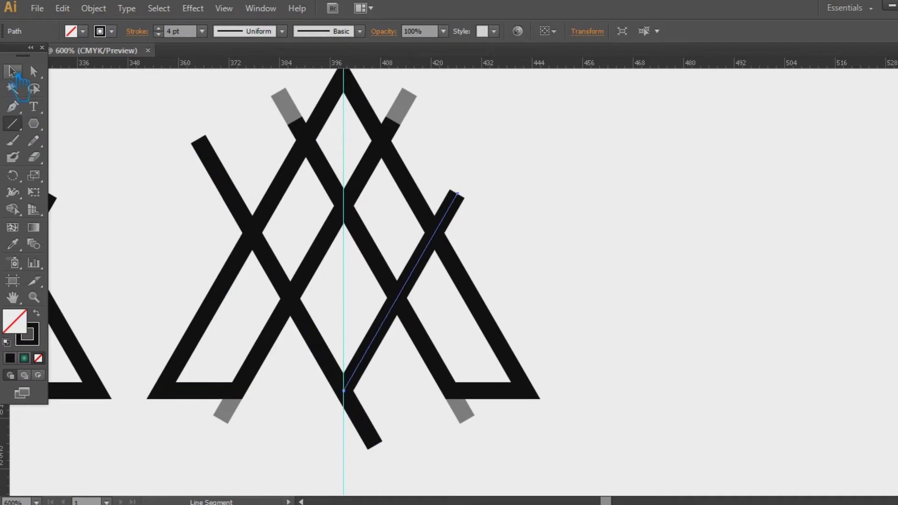
left_click_drag(472, 197, 543, 146)
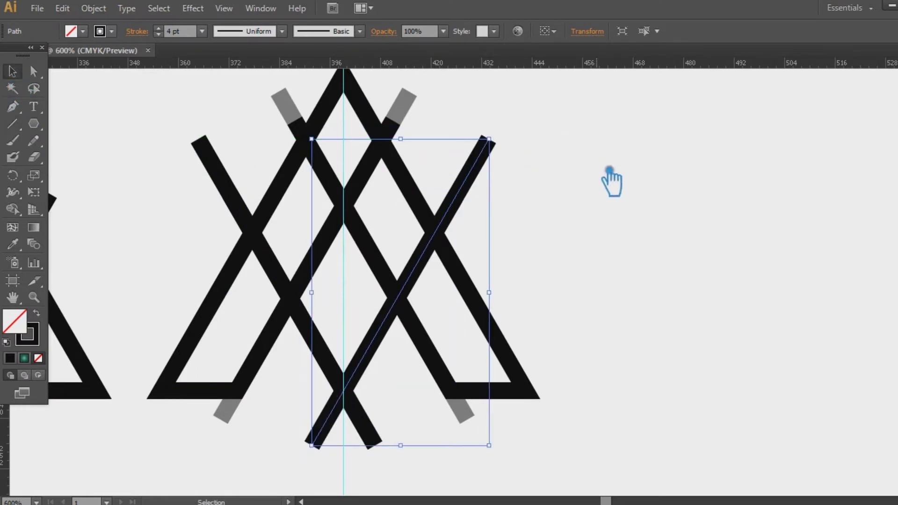
left_click(599, 189)
Step: Group the two extended lines over the V and set the group's opacity to 50%
left_click(487, 166)
left_click(208, 148, "shift")
key("ctrl+g")
left_click(443, 31)
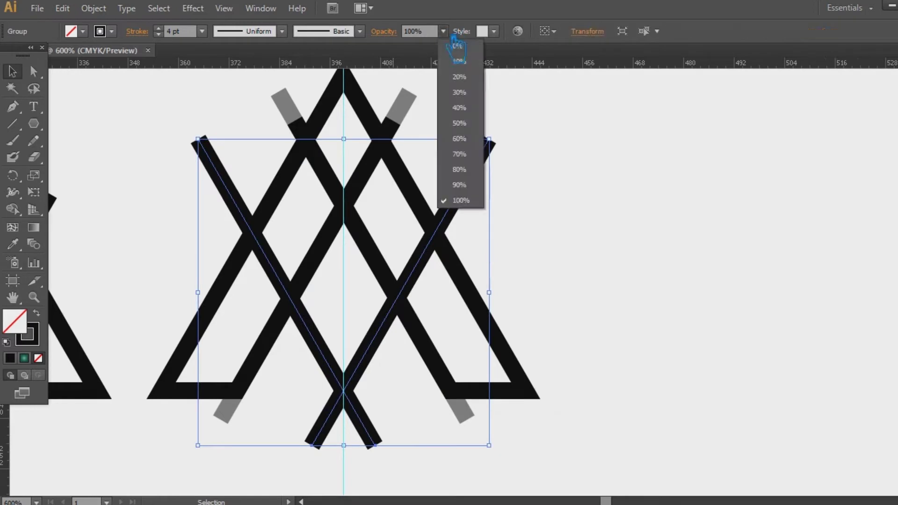
left_click(473, 124)
left_click(643, 263)
Step: Expand the black outline path and the V path into filled shapes
left_click(488, 172)
left_click(503, 275)
left_click(486, 305)
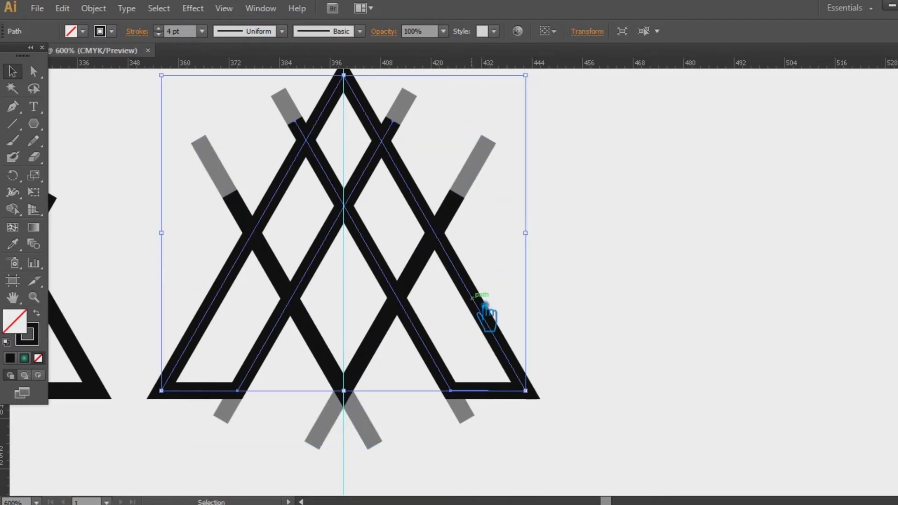
left_click(380, 358, "shift")
left_click(93, 8)
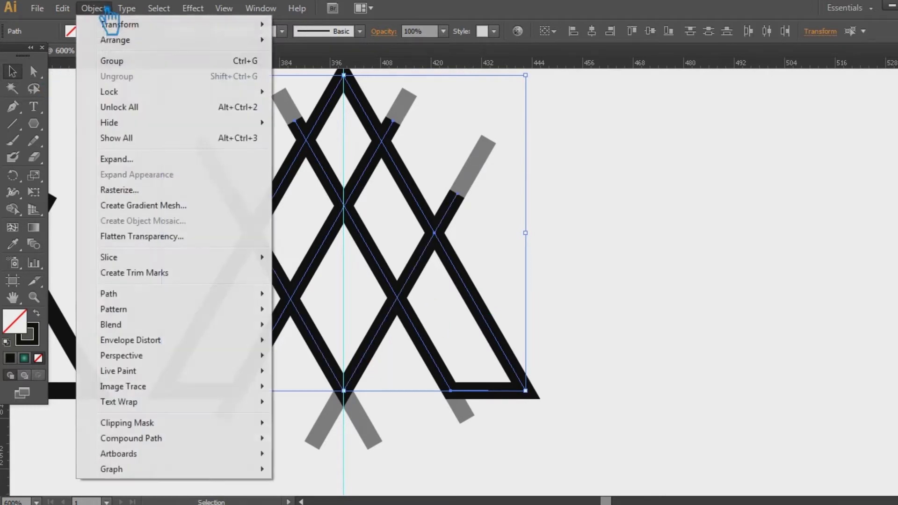
left_click(117, 157)
key("Return")
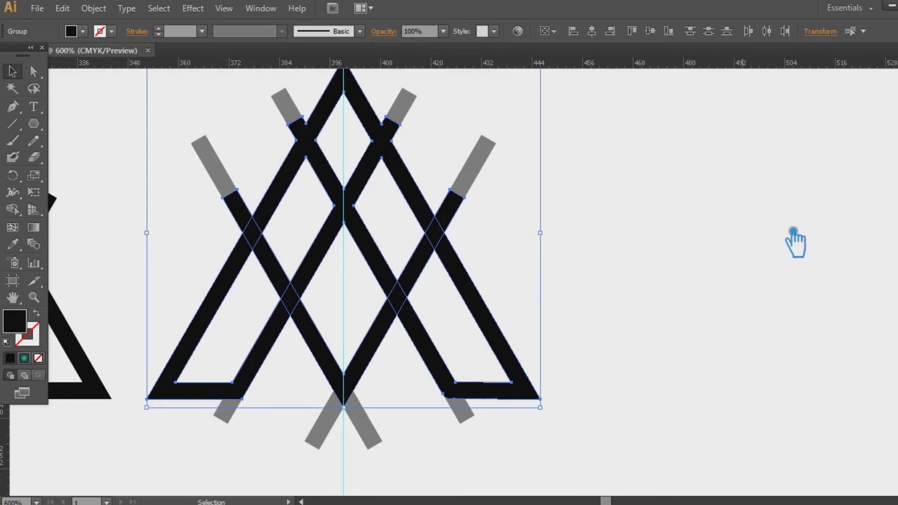
Step: Merge the expanded black shapes into a single compound path with the Pathfinder's Unite mode
key("ctrl+shift+F9")
left_click(790, 379)
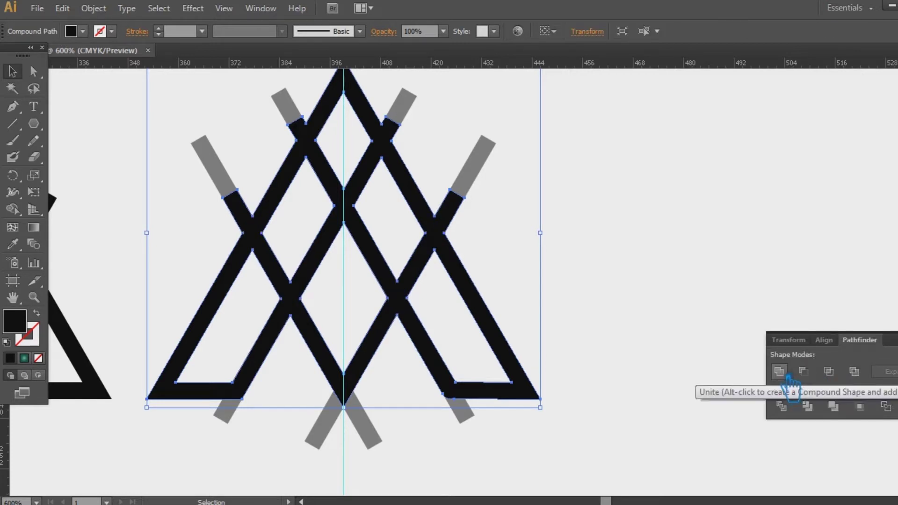
key("ctrl+shift+F9")
left_click(756, 300)
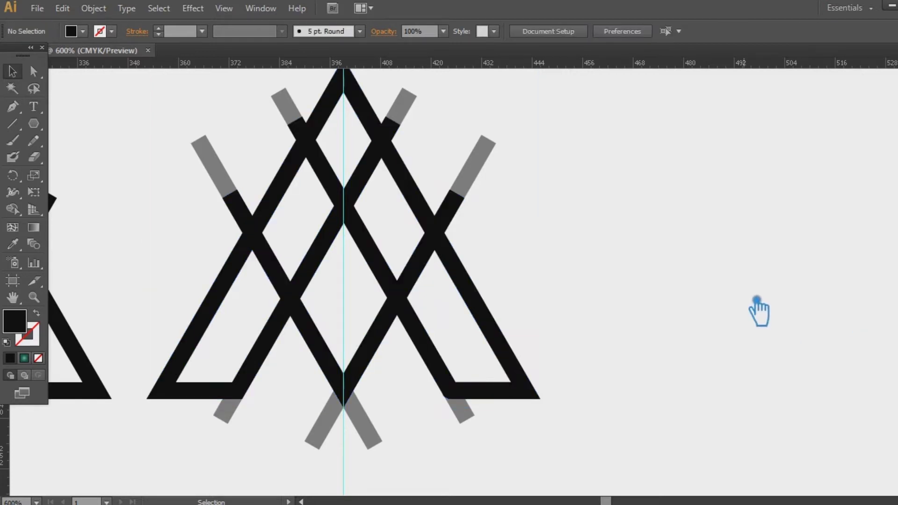
Step: Unlock all objects and check the selection of the extension lines lying over the A and its V
key("ctrl+alt+2")
left_click(565, 179)
left_click(473, 167)
left_click(411, 119, "shift")
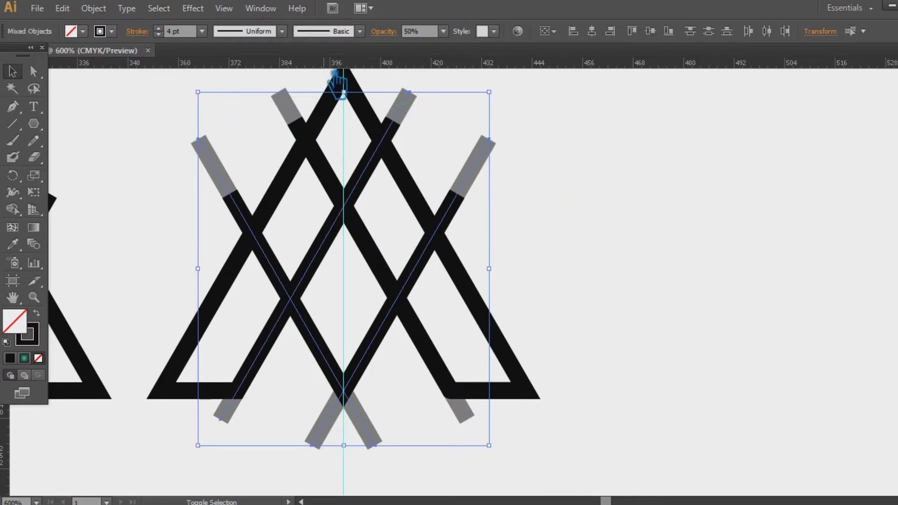
left_click(299, 119, "ctrl")
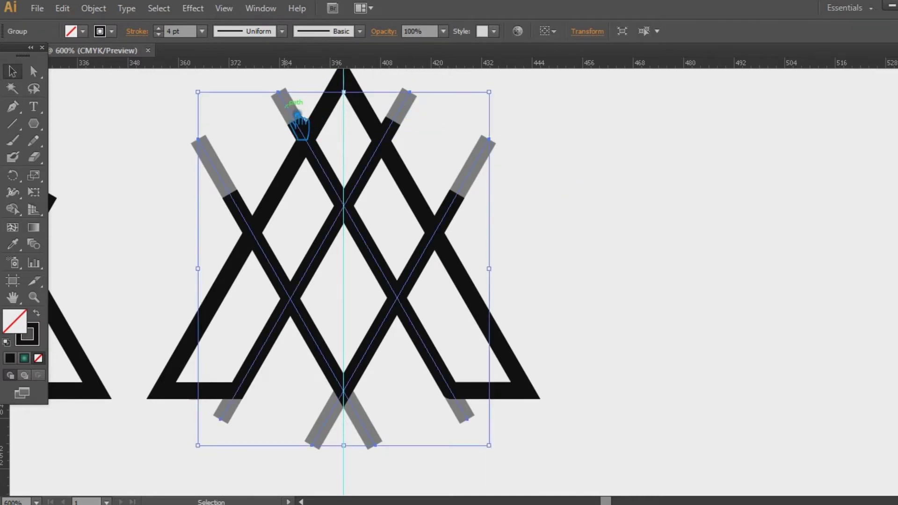
left_click(689, 201)
Step: Try to expand the fill and stroke of the grouped V lines together with the diagonal line slanting up to the right
right_click(406, 118)
left_click(563, 187)
left_click(410, 123)
left_click_drag(486, 178, 206, 77)
left_click(96, 9)
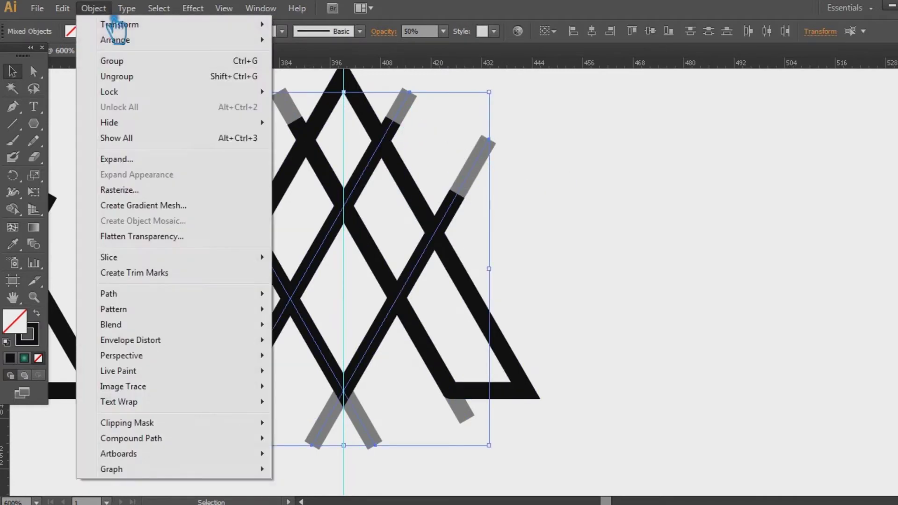
left_click(136, 160)
left_click(454, 341)
left_click(671, 251)
Step: Inspect the expanded extension lines and undo their expansion
left_click(336, 176)
left_click(231, 186, "shift")
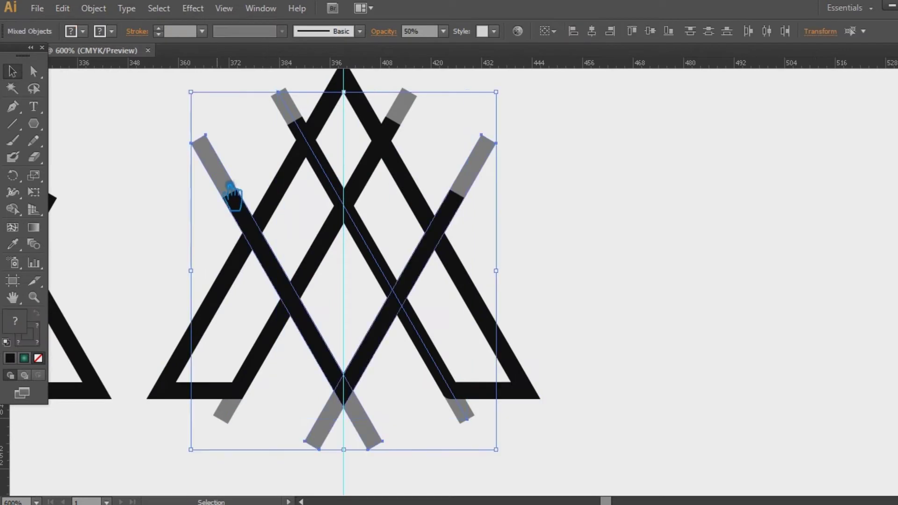
left_click(739, 250)
left_click(377, 254)
left_click(371, 174)
left_click(421, 267)
left_click(380, 253)
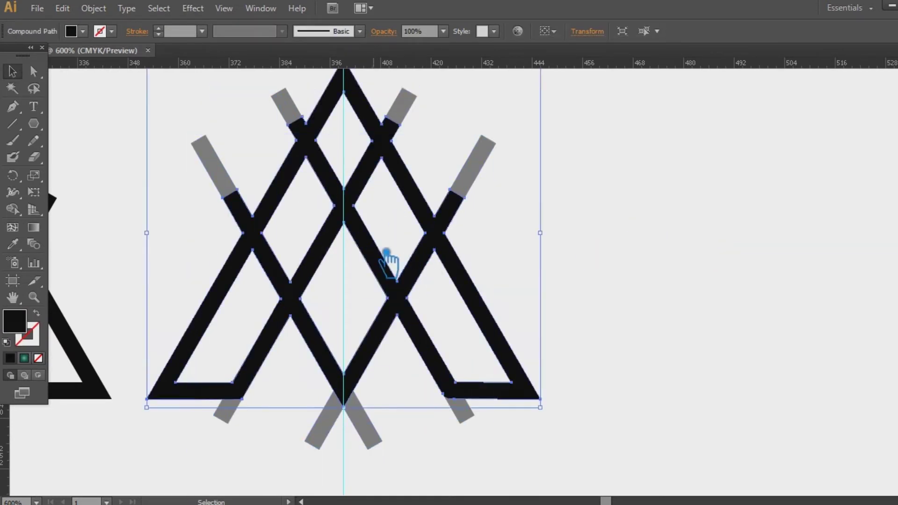
key("ctrl+z")
Step: Ungroup the two extended lines over the V into separate lines
left_click(605, 234)
left_click(481, 177)
right_click(481, 175)
left_click(538, 254)
Step: Expand the fill and stroke of the two extension lines slanting up to the right into filled shapes
left_click(482, 175)
left_click(416, 111)
left_click(490, 169, "shift")
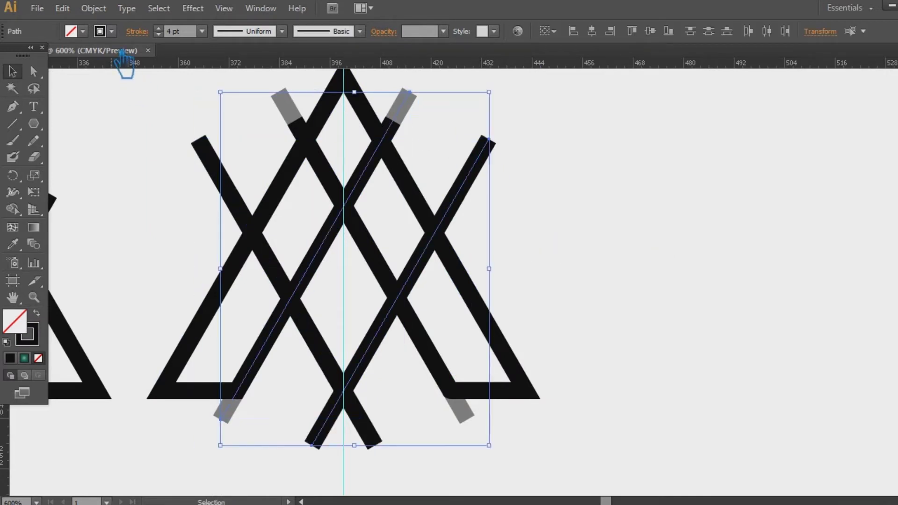
left_click(94, 8)
left_click(144, 166)
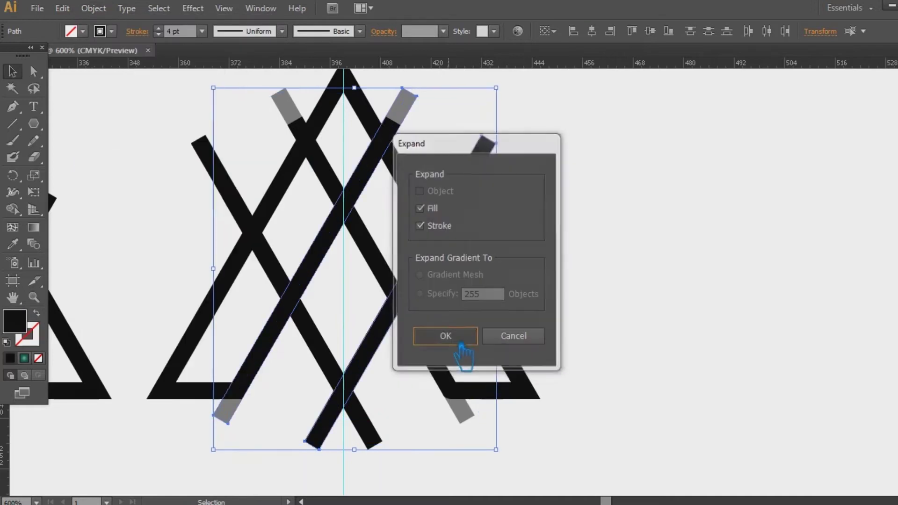
left_click(453, 336)
Step: Set the opacity of the expanded strip over the V's right arm to 50%
left_click(413, 102)
left_click(443, 31)
left_click(486, 143)
left_click(443, 31)
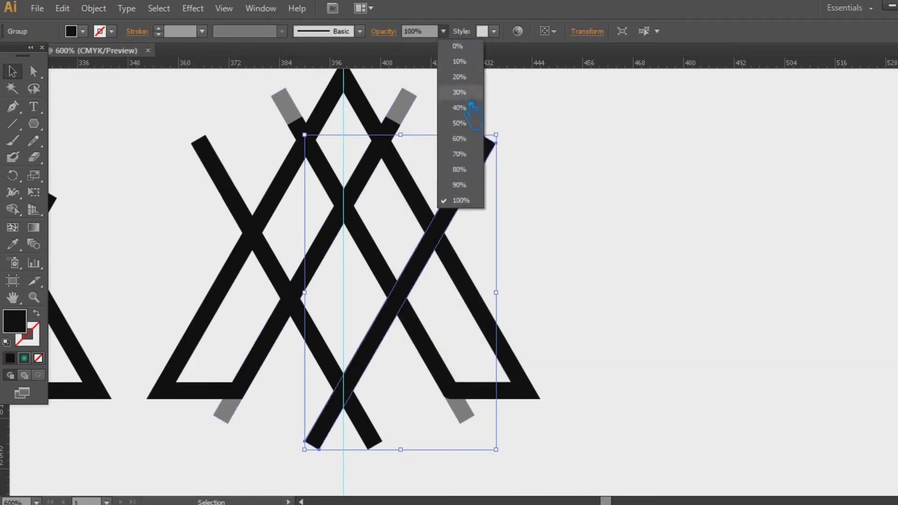
left_click(473, 124)
left_click(602, 186)
Step: Expand the two extension lines slanting up to the left into filled shapes
left_click(234, 172)
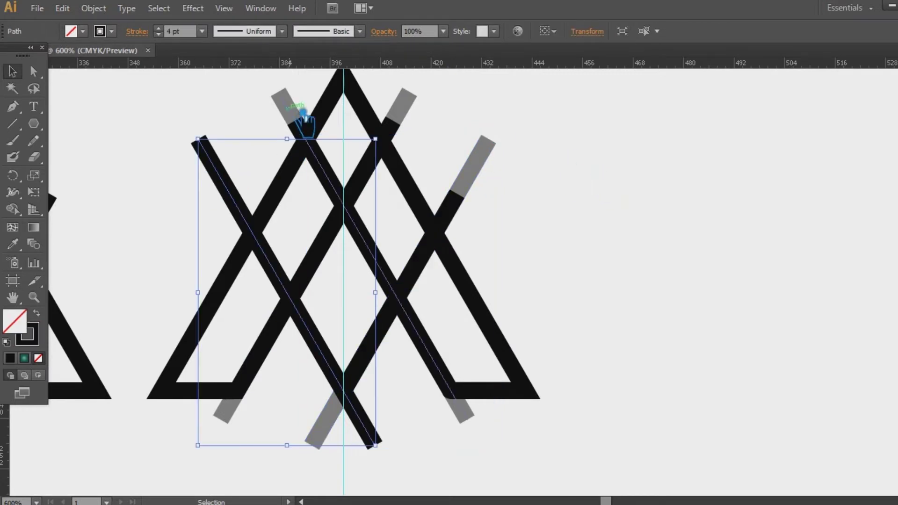
left_click(290, 107, "shift")
right_click(287, 106)
left_click(93, 8)
left_click(108, 152)
key("Return")
Step: Set the opacity of the inner strip slanting up to the left to 100%
left_click(286, 99)
left_click(443, 30)
left_click(473, 201)
left_click(690, 206)
left_click(369, 247)
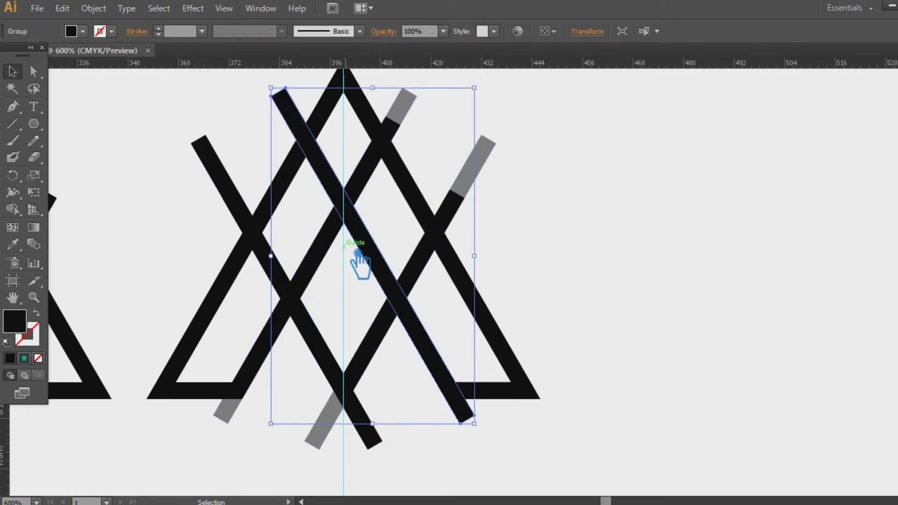
left_click(222, 399)
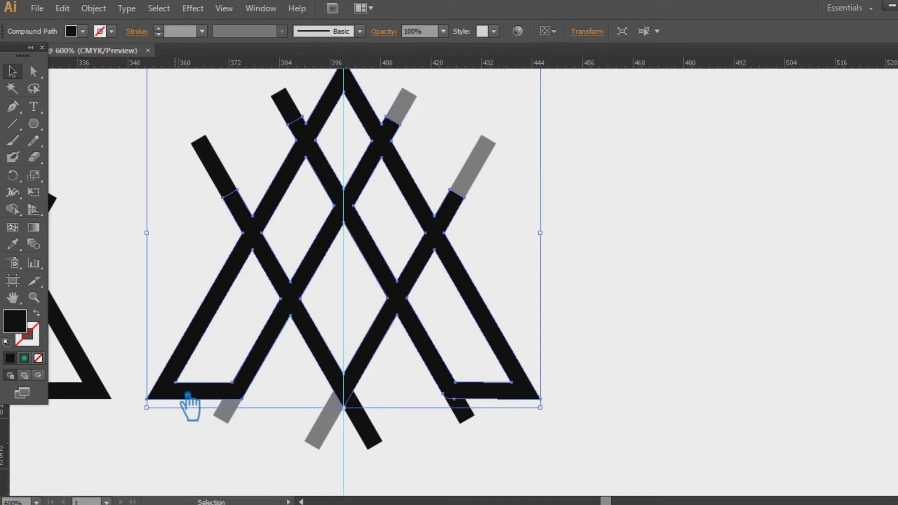
Step: Set the opacity of both strips slanting up to the left to 50%
left_click(601, 156)
left_click(283, 100)
left_click(201, 145, "shift")
left_click(443, 31)
left_click(465, 123)
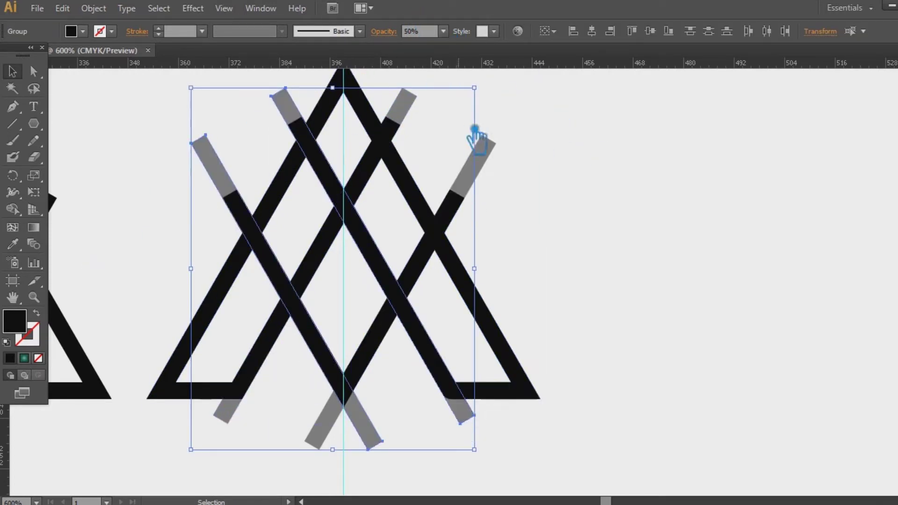
left_click(639, 206)
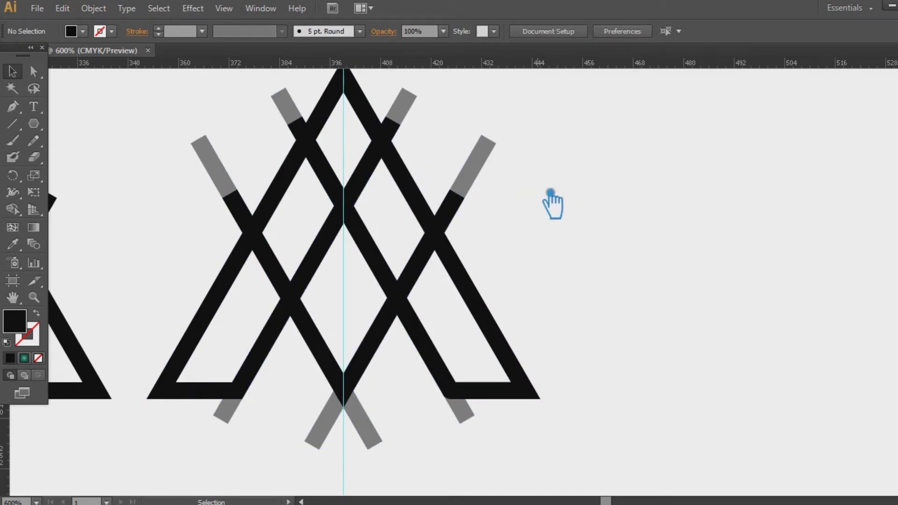
Step: Offset the path of the inner strip slanting up to the right by 1.5 px, with miter joins and a limit of 4
left_click(292, 285)
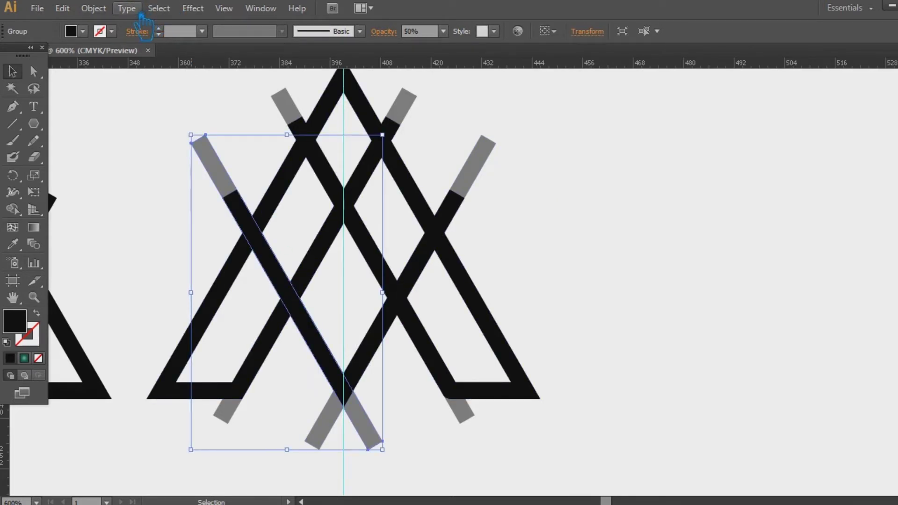
left_click(333, 268)
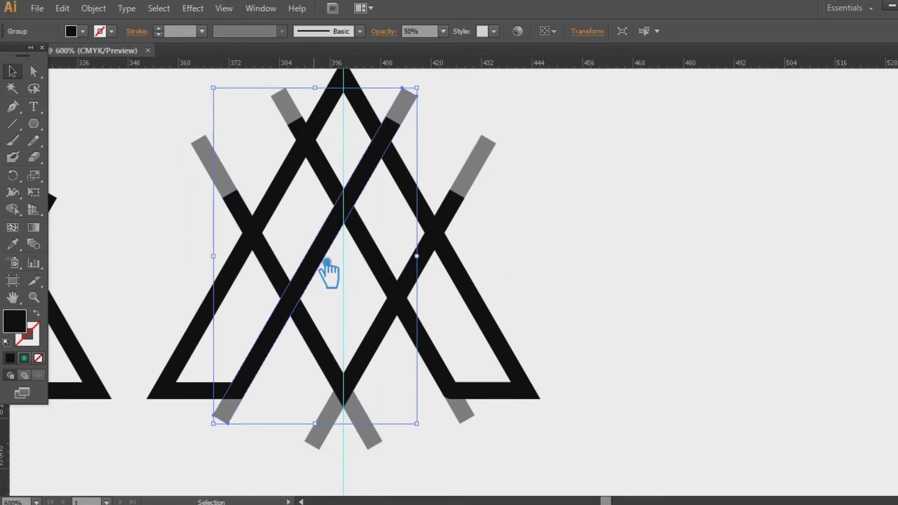
left_click(93, 8)
mouse_move(124, 292)
left_click(341, 300)
left_click(668, 212)
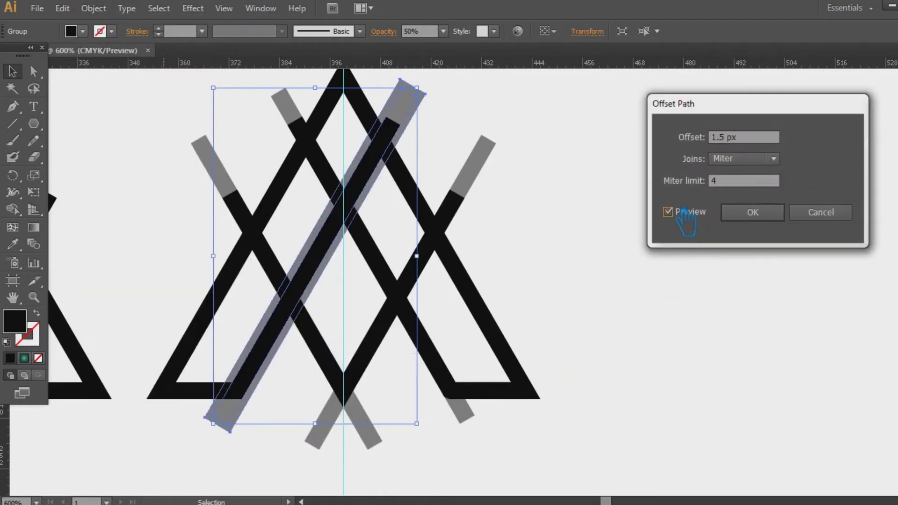
left_click(774, 215)
left_click(662, 216)
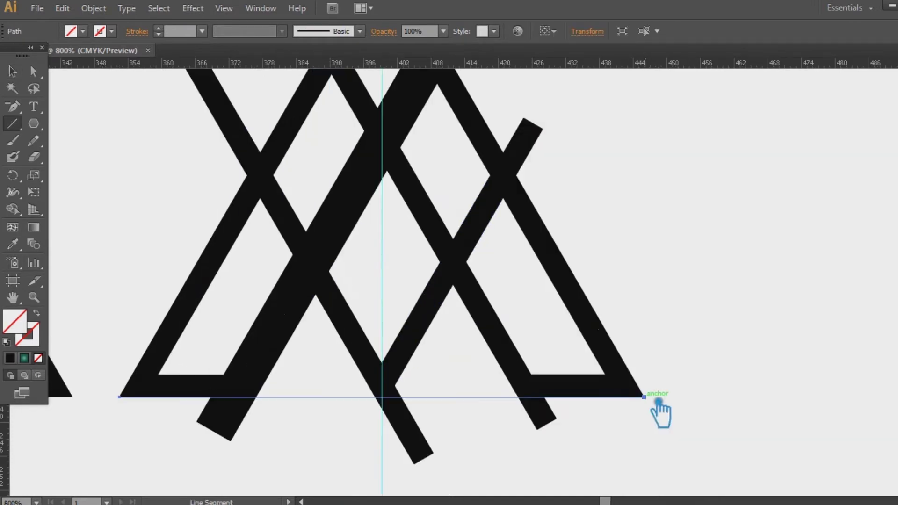
Step: Extend the line along the A's base past both bottom corners of the triangle
left_click(12, 71)
left_click_drag(645, 396, 716, 397)
left_click_drag(799, 323, 750, 356)
key("ctrl+minus")
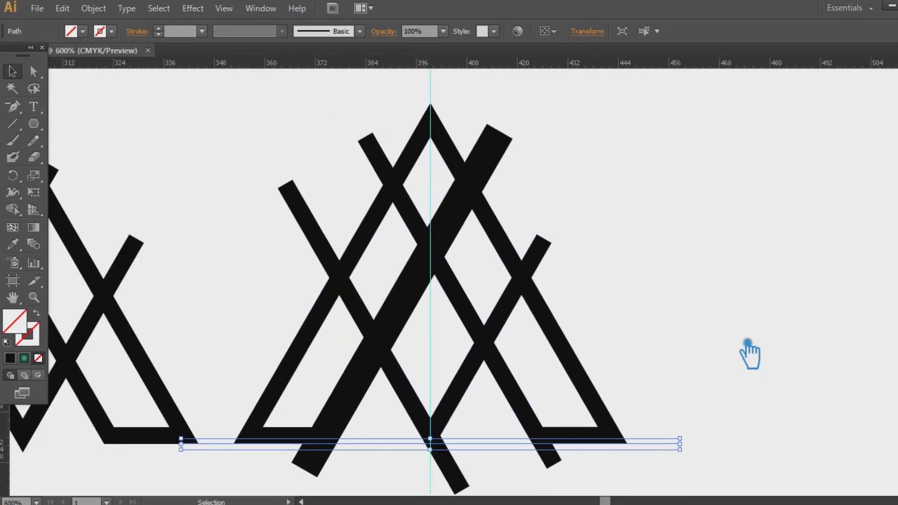
Step: Draw a line along each outer slanted edge of the triangle and extend both past the apex and the bottom corners
key("backslash")
left_click_drag(441, 112, 639, 452)
key("v")
key("backslash")
left_click_drag(431, 104, 236, 444)
key("v")
left_click_drag(430, 104, 467, 198)
left_click(578, 153)
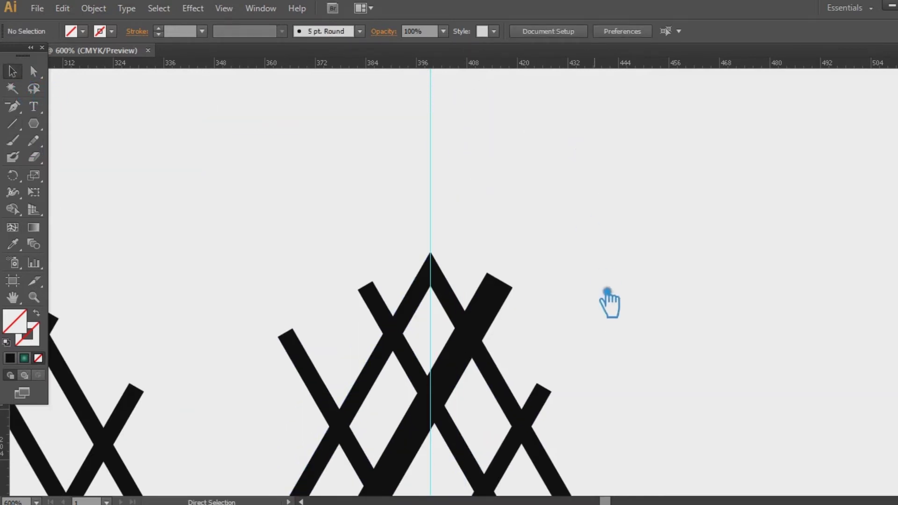
key("ctrl+minus")
left_click_drag(596, 294, 538, 182)
left_click_drag(543, 401, 262, 113)
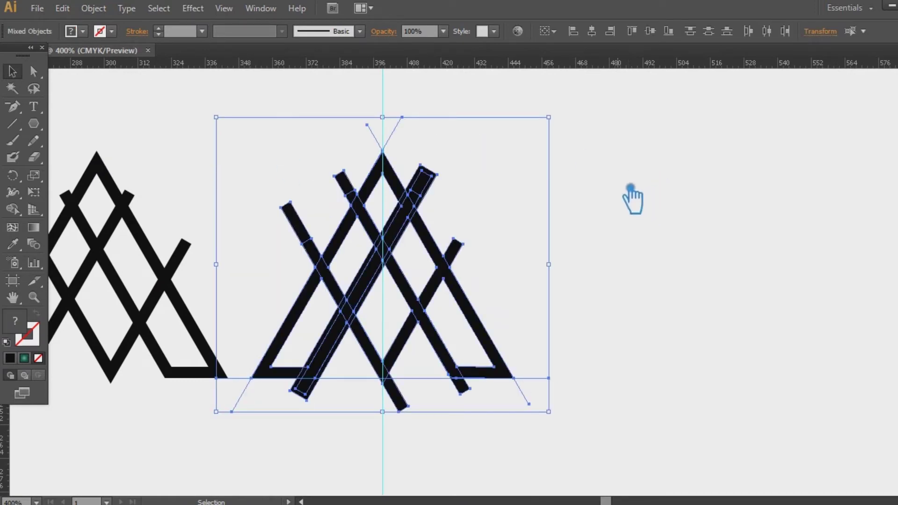
left_click(645, 187)
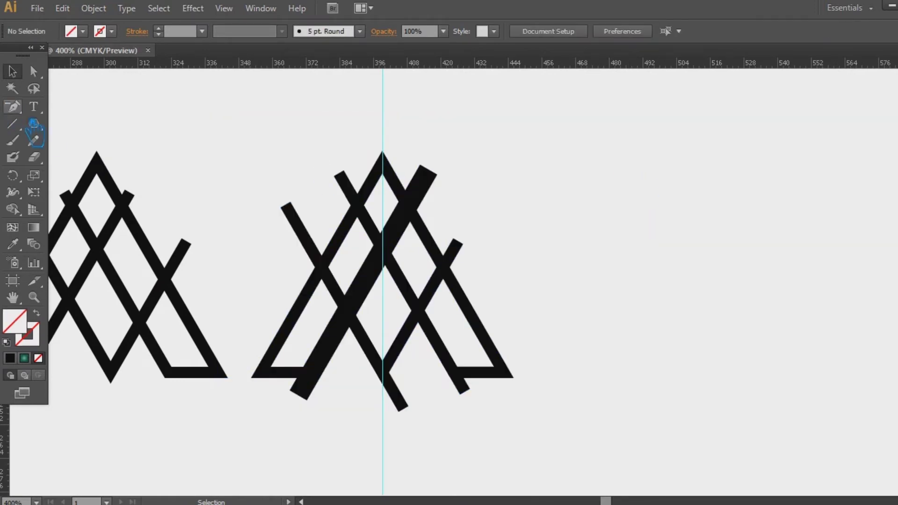
Step: Draw a line along each inner slanted edge of the triangle and extend both lines beyond their ends
key("backslash")
mouse_move(382, 173)
left_mouse_down()
mouse_move(292, 356)
mouse_move(270, 367)
left_mouse_up()
left_click_drag(383, 172, 408, 128)
mouse_move(382, 173)
left_mouse_down()
mouse_move(489, 367)
mouse_move(508, 373)
left_mouse_up()
left_click(13, 71)
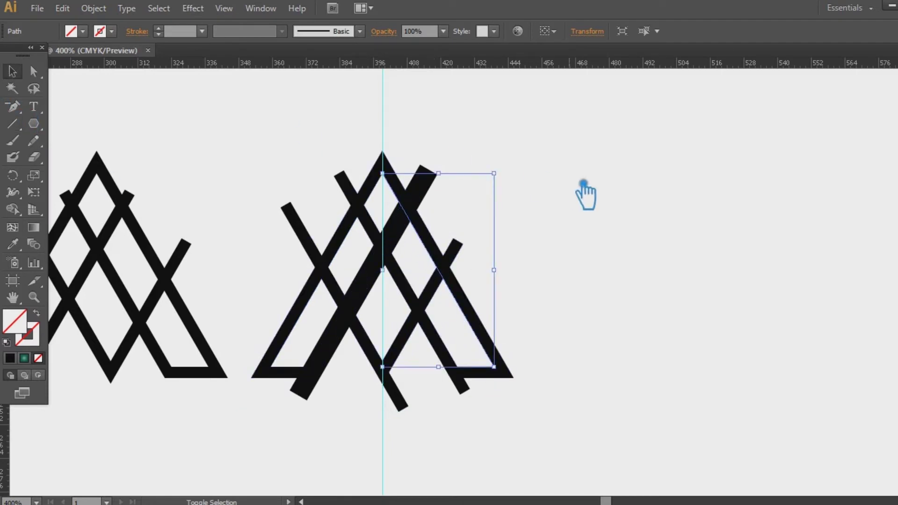
left_click_drag(497, 173, 544, 154)
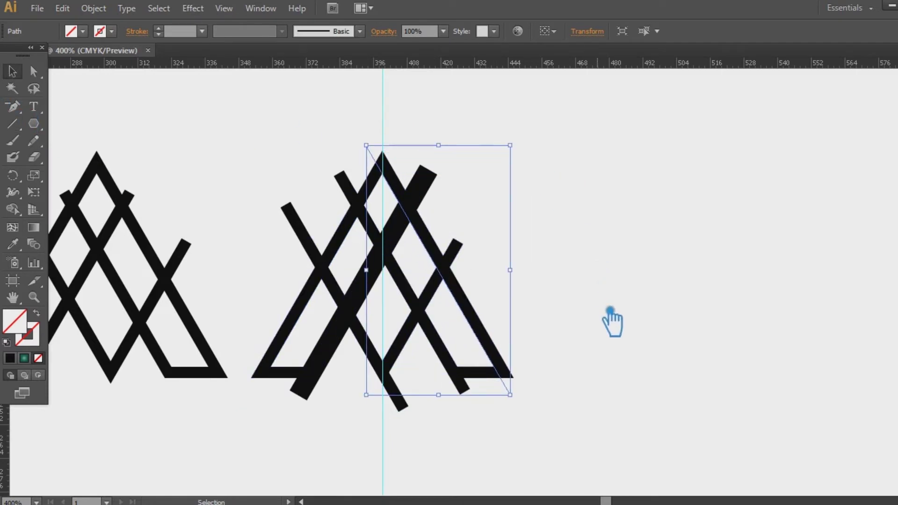
Step: Examine how the separate strips and the merged A outline overlap at the crossings
left_click(423, 312)
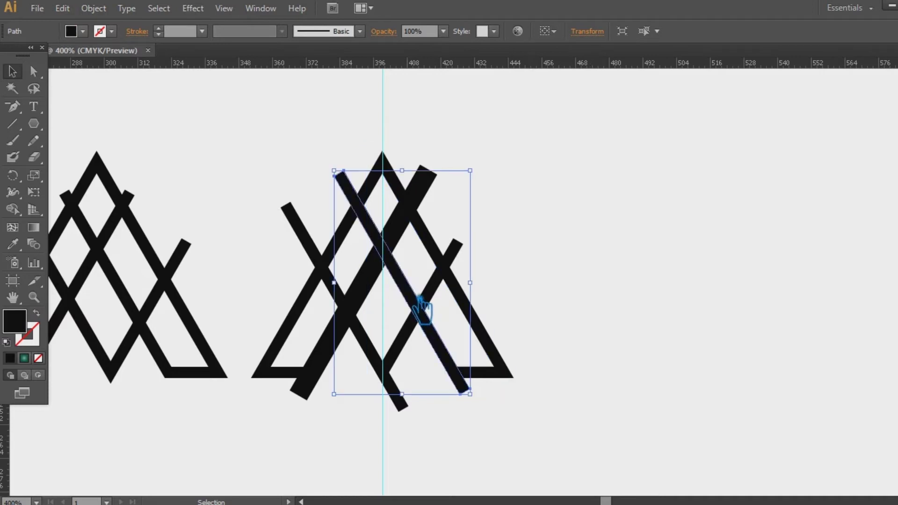
right_click(414, 295)
left_click(628, 437)
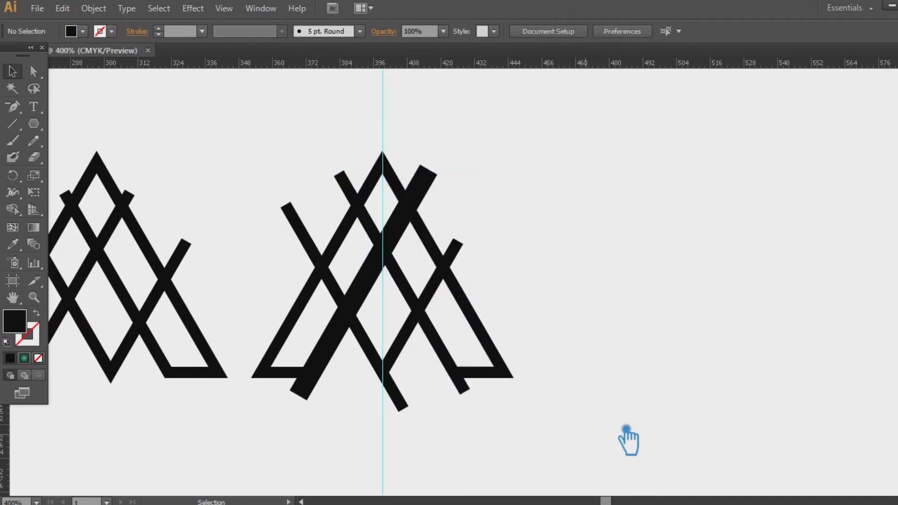
key("ctrl+plus")
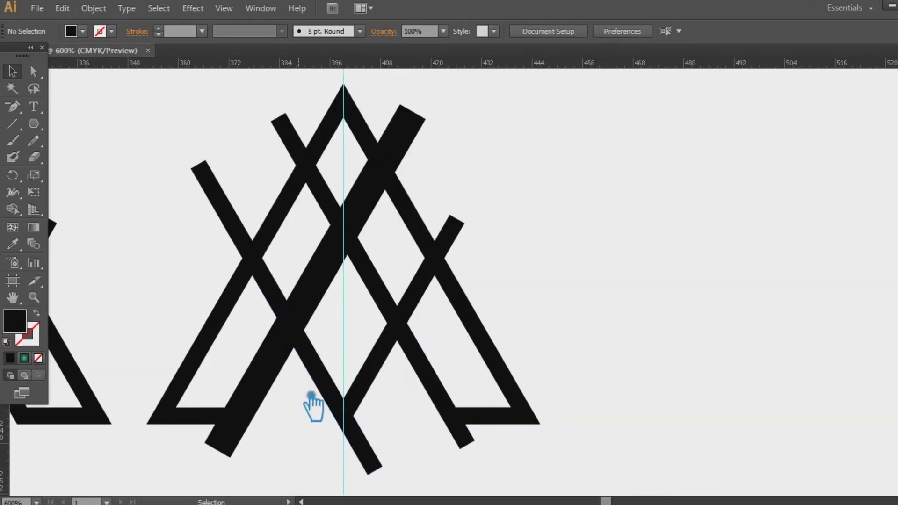
left_click(398, 296)
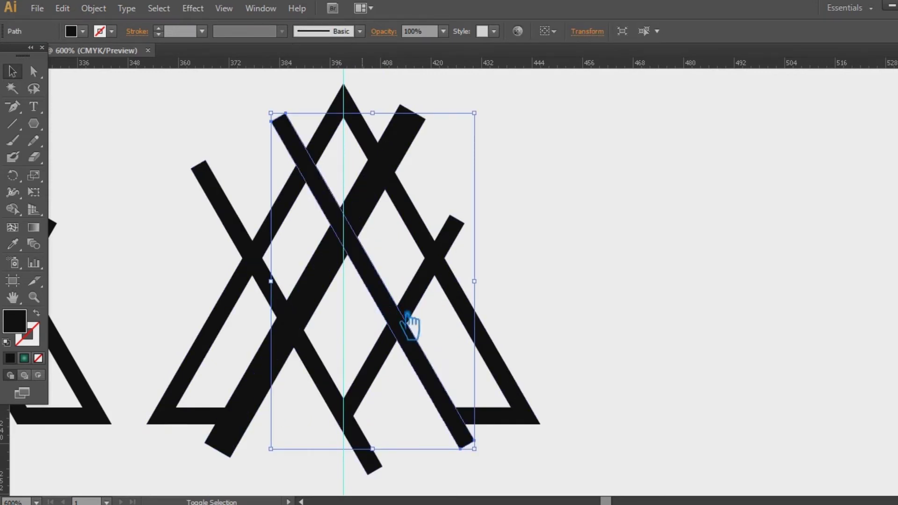
left_click(318, 305, "shift")
left_click(527, 296)
left_click(465, 227)
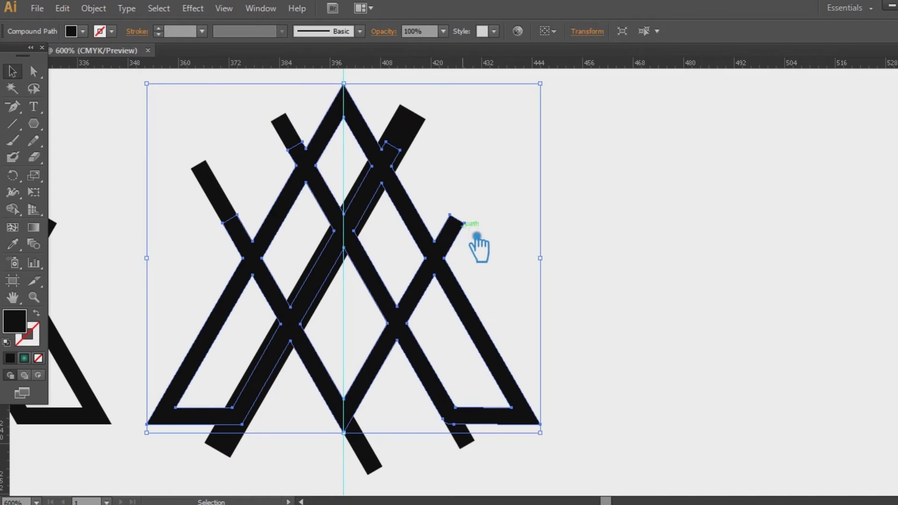
left_click(415, 320)
left_click(630, 306)
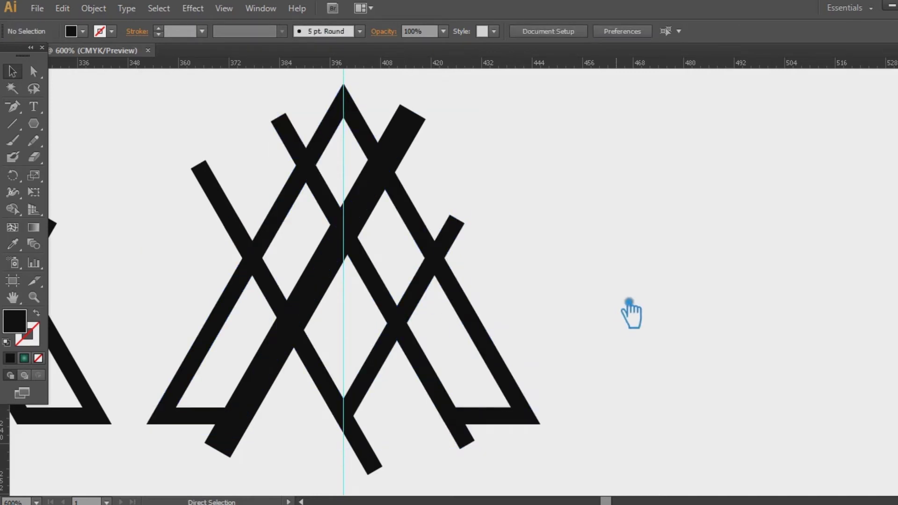
Step: Divide the second A, its strips and the edge lines into separate pieces with the Pathfinder
key("ctrl+minus")
key("ctrl+minus")
left_click_drag(551, 396, 320, 172)
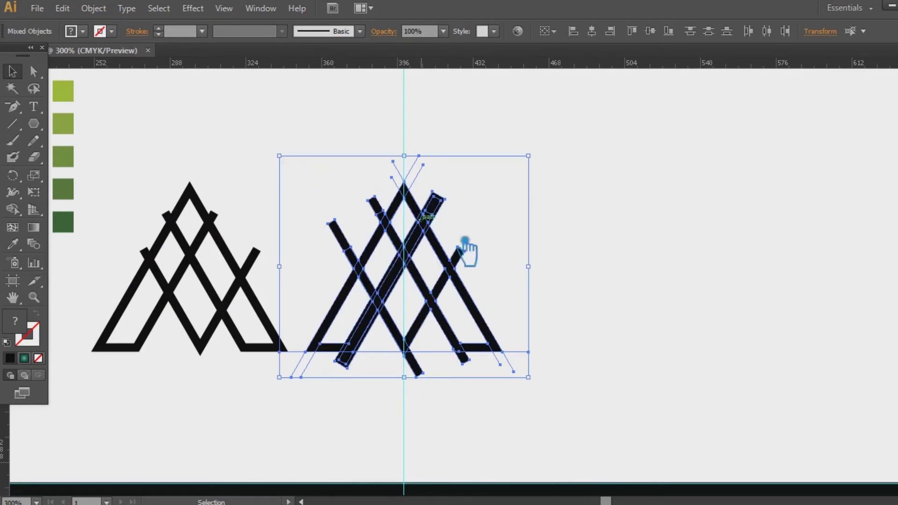
key("ctrl+shift+F9")
left_click(835, 405)
key("ctrl+shift+F9")
left_click(626, 319)
Step: Ungroup the divided pieces of the second A
left_click_drag(621, 317, 628, 339)
key("ctrl+plus")
left_click(311, 217)
right_click(299, 202)
left_click(361, 286)
Step: Delete the wide strip's end outside the triangle's right edge and the offset pieces that form a gap beside its crossing
left_click(385, 154)
key("Delete")
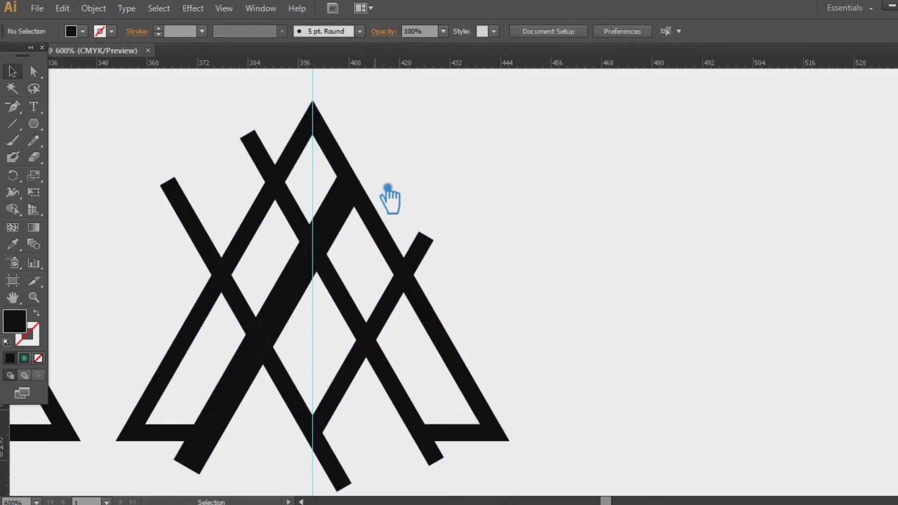
left_click(358, 194)
key("Delete")
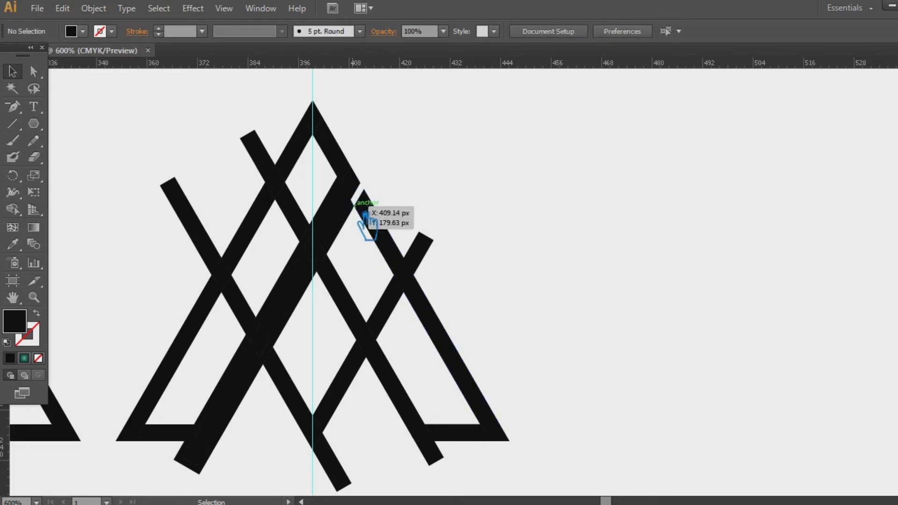
left_click(340, 228)
key("Delete")
left_click(366, 216)
key("Delete")
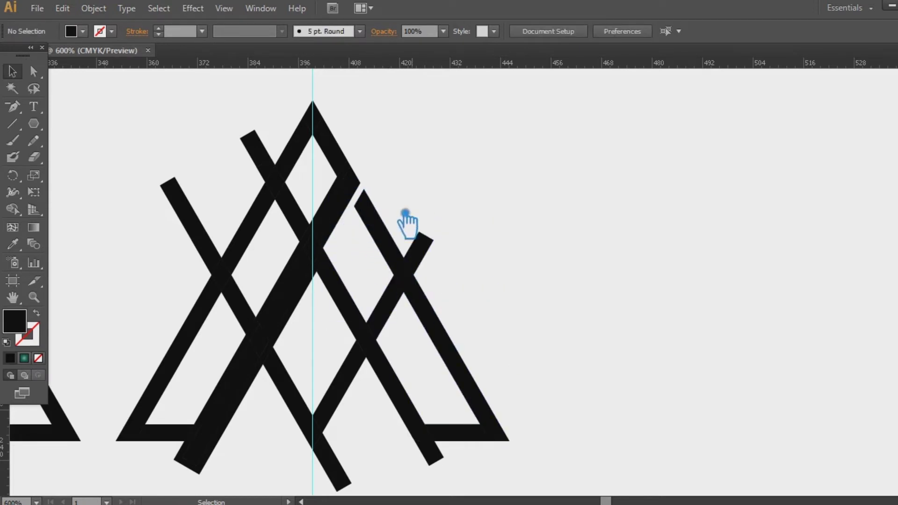
Step: Delete the end of the inner left-slanting strip that sticks out beyond the triangle's upper left edge
left_click(282, 189)
key("Delete")
left_click(264, 162)
key("Delete")
left_click(273, 178)
key("Delete")
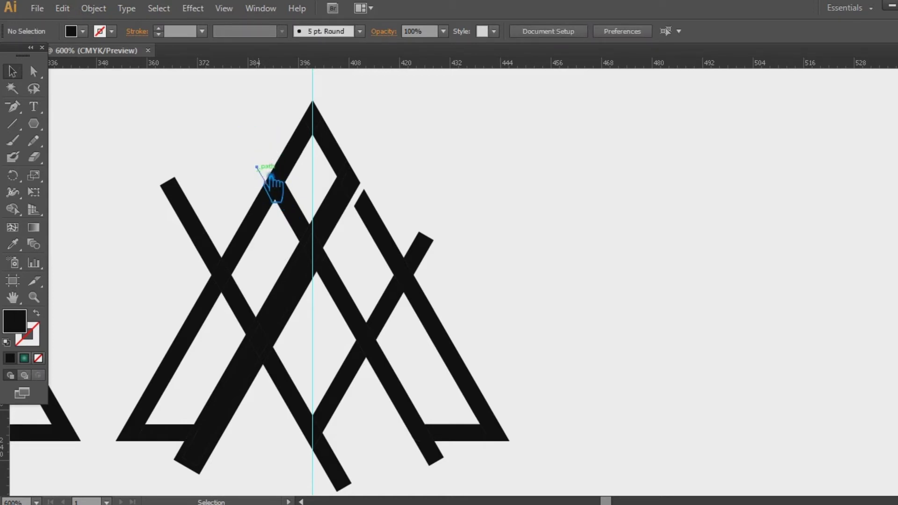
left_click(283, 183)
left_click(309, 218, "shift")
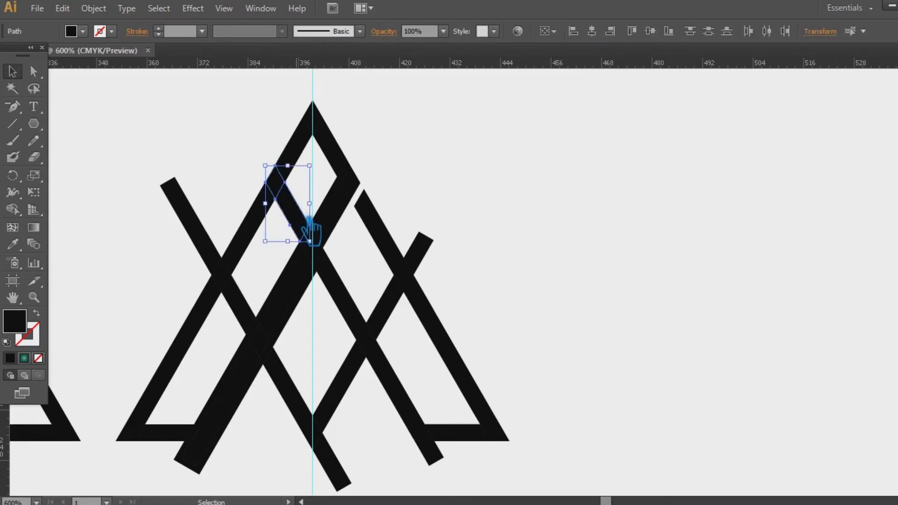
key("Delete")
Step: Unite the core pieces of the long right-slanting strip, including its crossings, into one shape with the Pathfinder
left_click(322, 252)
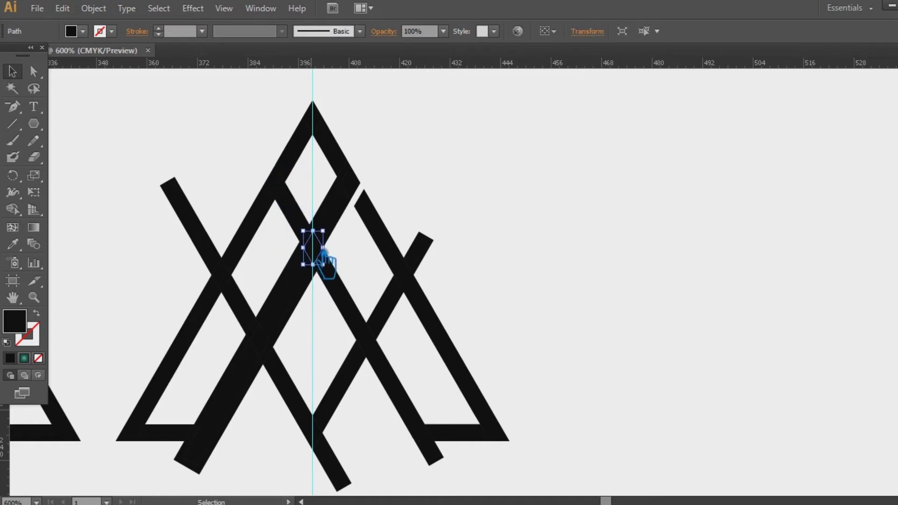
left_click(344, 201, "shift")
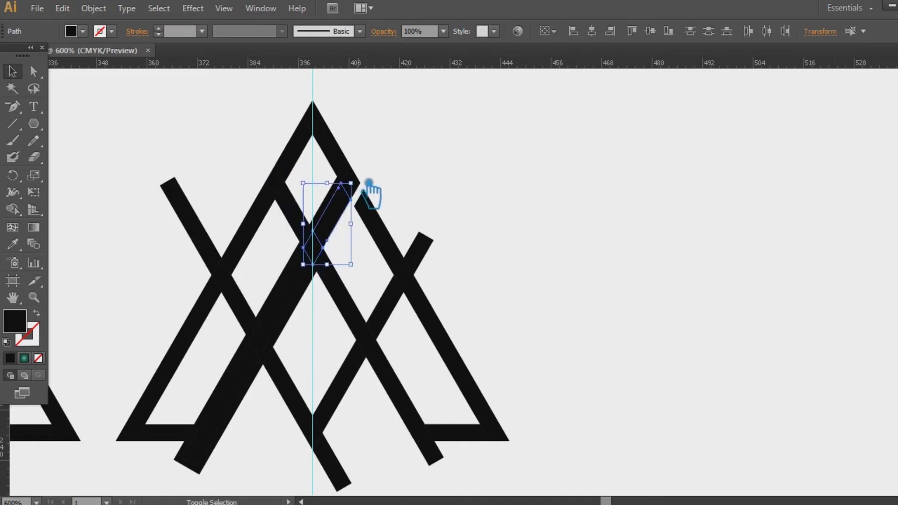
left_click(304, 295, "shift")
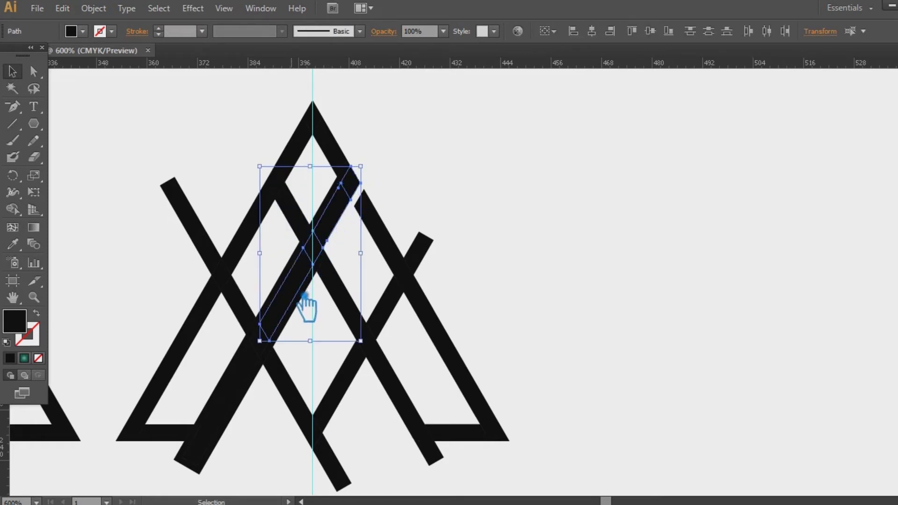
left_click(259, 371, "shift")
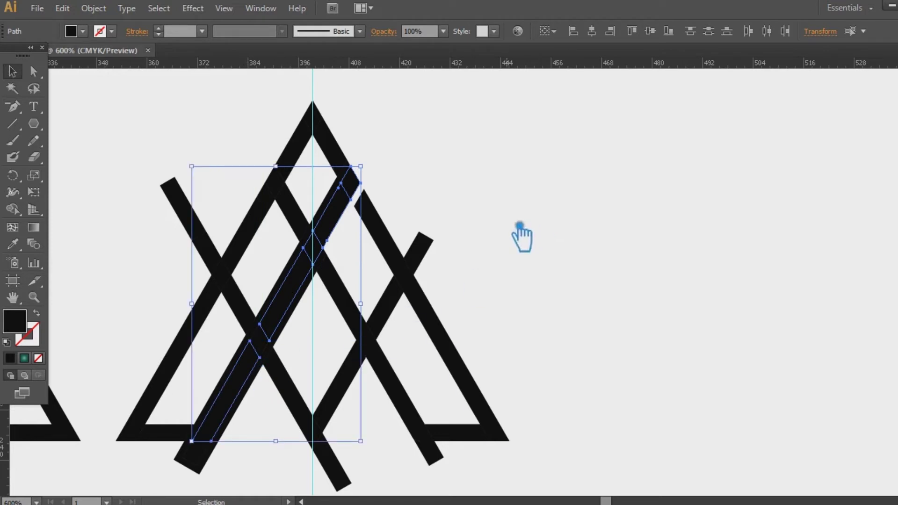
key("ctrl+shift+F9")
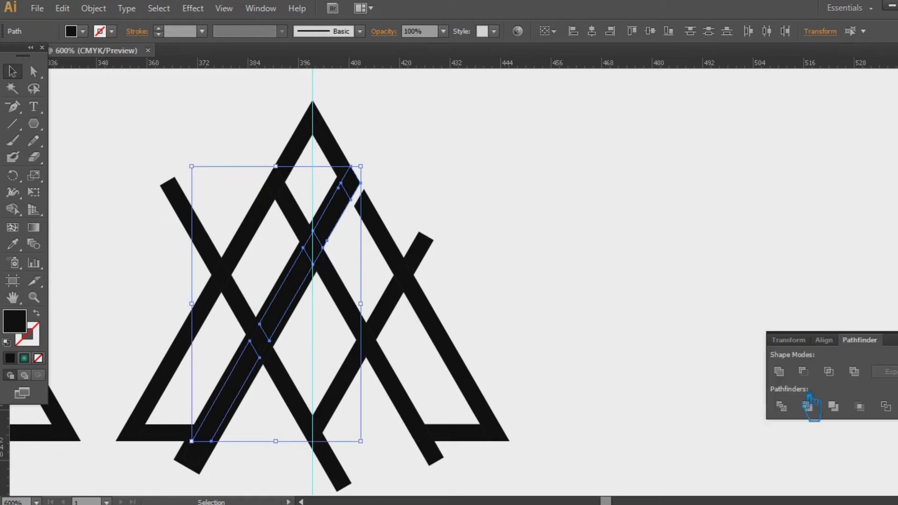
left_click(793, 373)
left_click(734, 318)
Step: Delete the offset pieces along the lower part of the united right-slanting strip and the strip's end below the triangle's base
left_click(266, 346)
key("Delete")
left_click(244, 364)
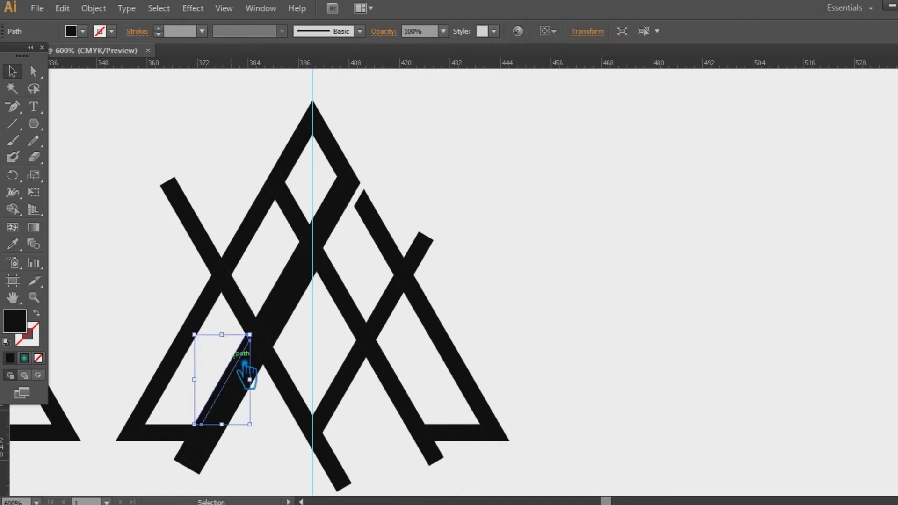
key("Delete")
left_click(219, 465)
key("Delete")
Step: Delete the ends of the left-slanting strips that stick out below the triangle's base
left_click(433, 456)
key("Delete")
left_click(333, 471)
key("Delete")
left_click(325, 440)
key("Delete")
left_click(328, 441)
key("Delete")
left_click(311, 446)
key("Delete")
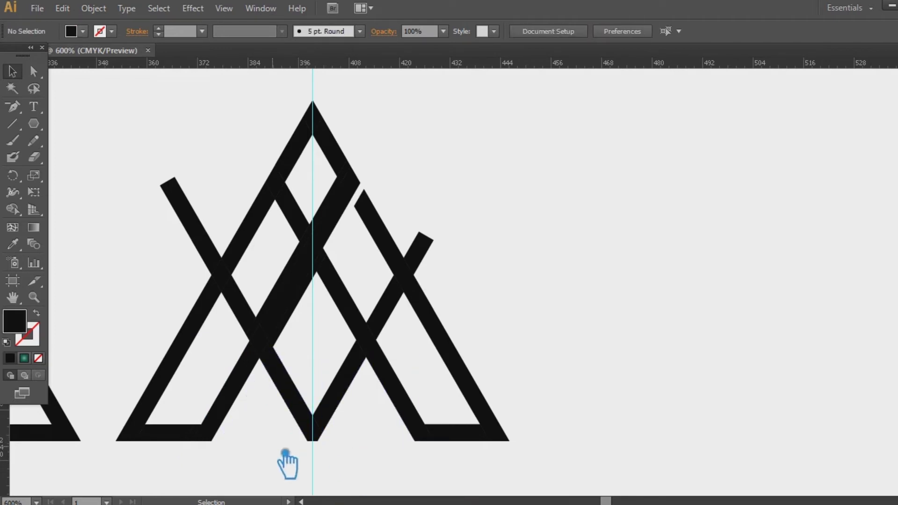
Step: Delete the strip ends that stick out beyond the triangle's left and right edges
left_click(212, 253)
key("Delete")
left_click(220, 256)
key("Delete")
left_click(422, 242)
key("Delete")
Step: Delete the offset pieces along both sides of the right-slanting strip's middle and upper sections
left_click(327, 308)
key("Delete")
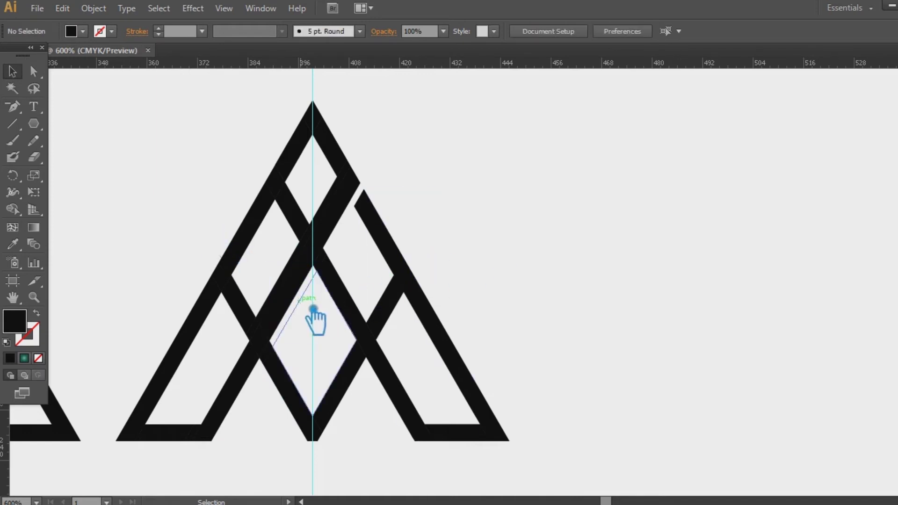
left_click(291, 294)
key("Delete")
left_click(295, 286)
key("Delete")
left_click(340, 203)
key("Delete")
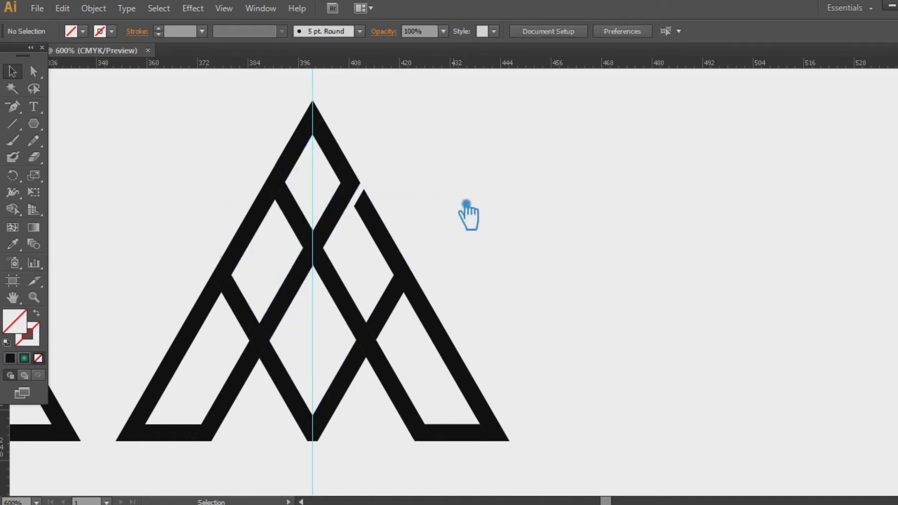
Step: Delete the offset piece that joins the short upper left-slanting strip to the long right-slanting strip, leaving a gap
left_click(287, 189)
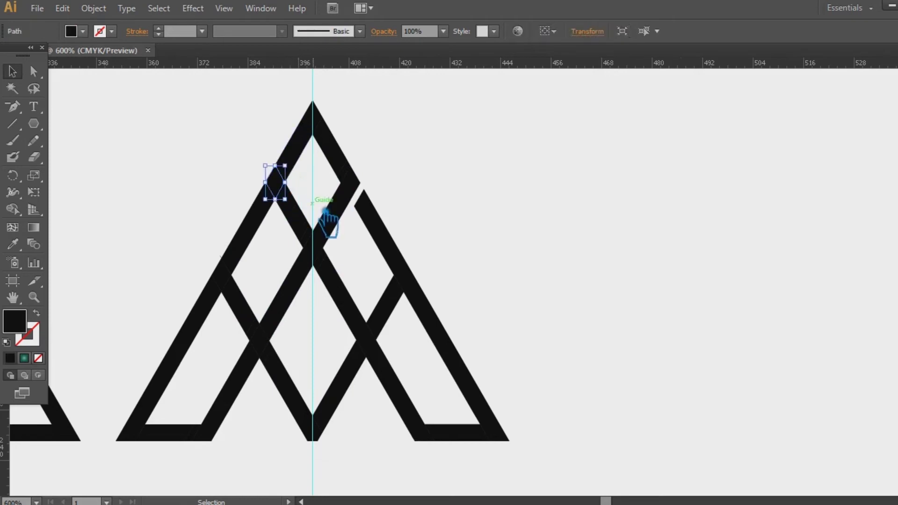
left_click(308, 228, "shift")
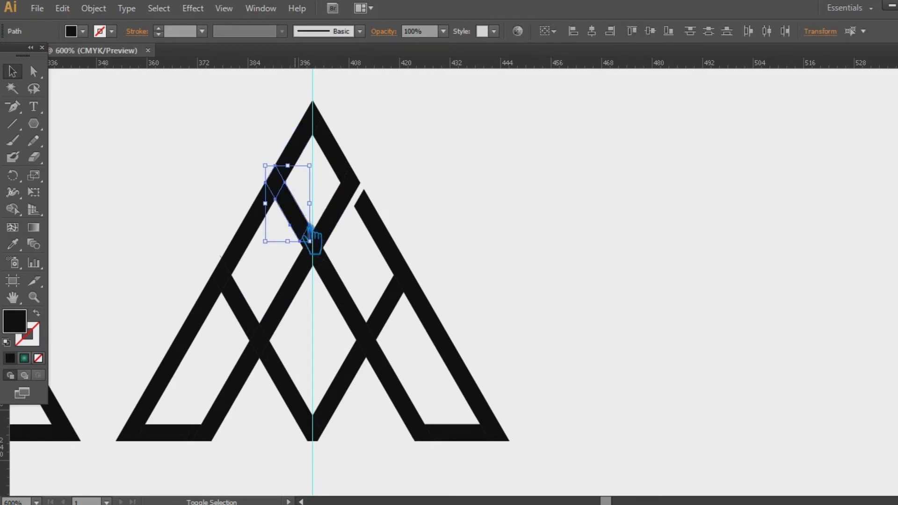
left_click(364, 259)
left_click(312, 241)
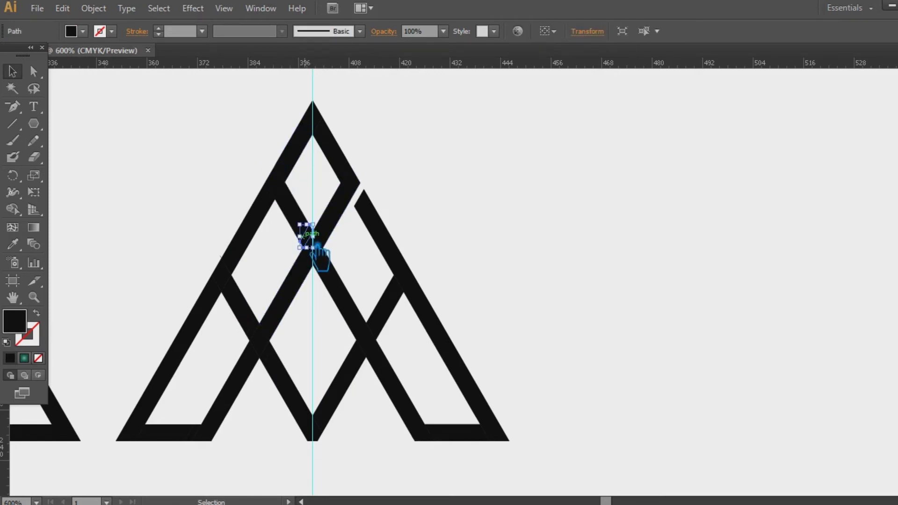
left_click(367, 259)
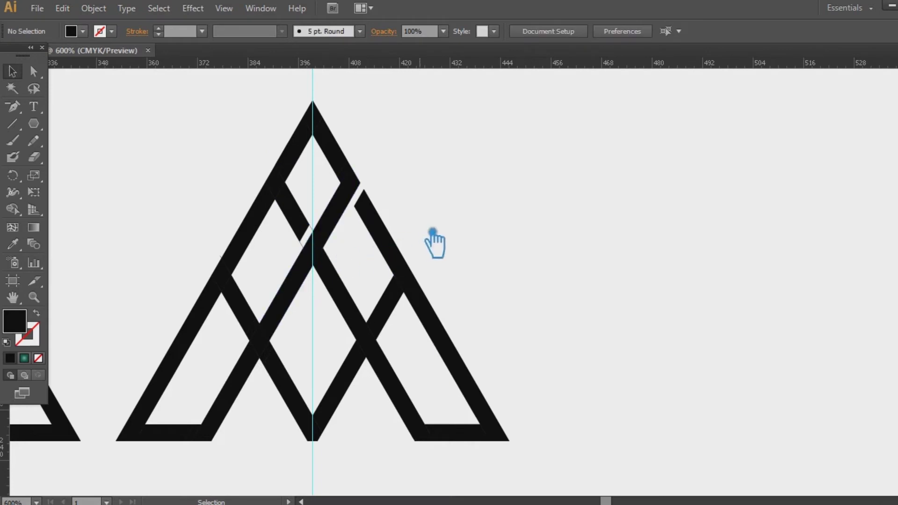
left_click(325, 236)
left_click(361, 228)
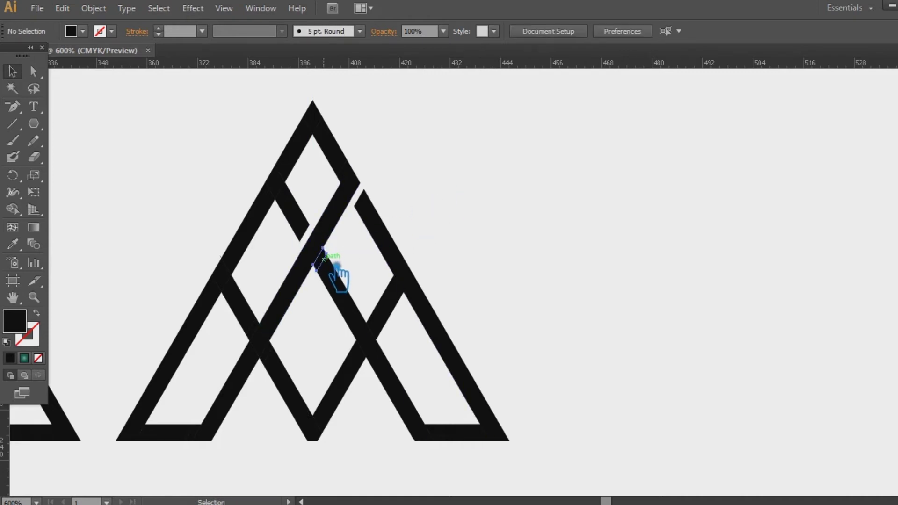
Step: Delete the offset piece between the long right-slanting strip and the top of the left-slanting strip below it
left_click(324, 255)
key("Delete")
left_click(319, 272)
left_click(301, 302)
key("ctrl+shift+a")
left_click(316, 268)
key("Delete")
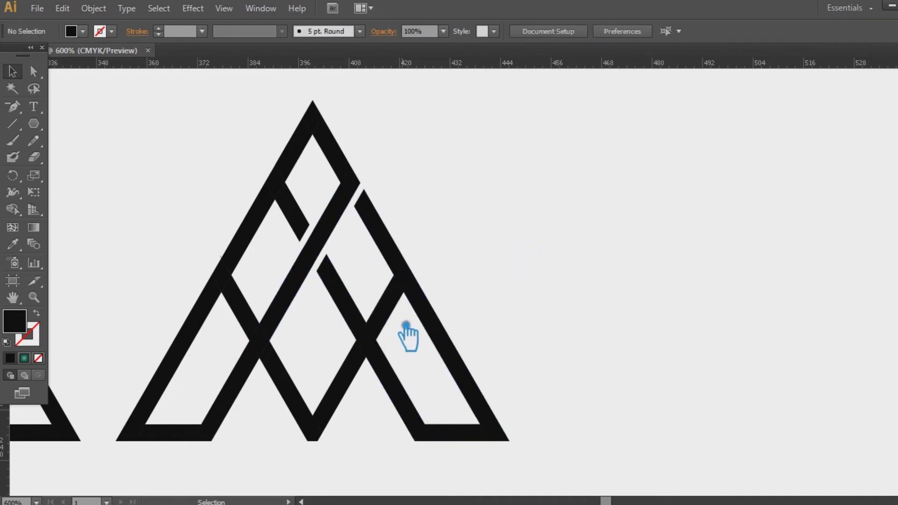
Step: Offset the path of the lower left-slanting strip outward by 1.5 px
left_click(395, 372)
left_click(94, 8)
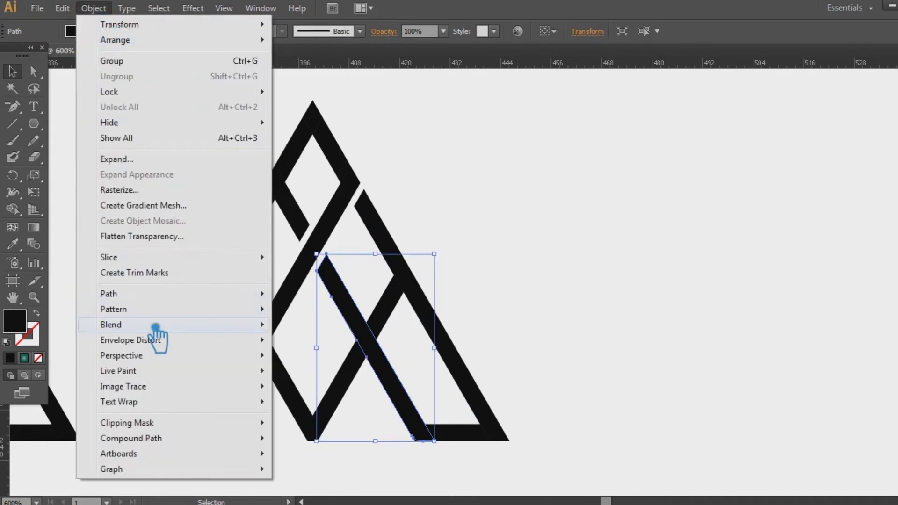
mouse_move(158, 294)
left_click(323, 323)
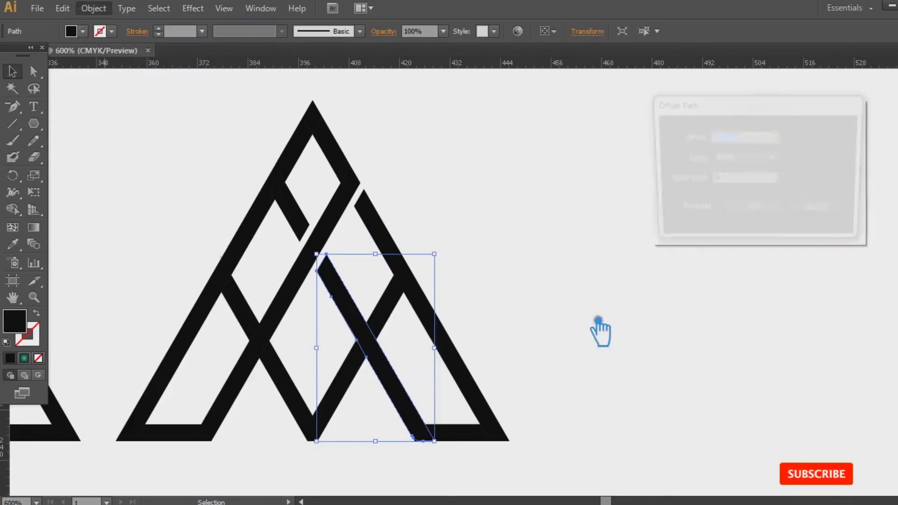
left_click(751, 212)
Step: Divide the lower left-slanting strip, its offset outline and the pieces it crosses with the Pathfinder, and ungroup the result
left_click(525, 347)
left_click(346, 344)
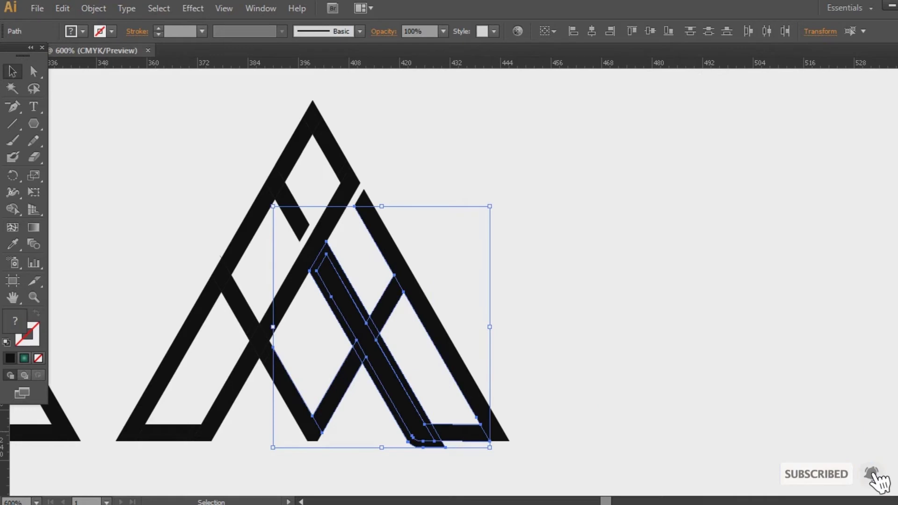
key("ctrl+shift+F9")
left_click(781, 399)
left_click(625, 357)
left_click(355, 287)
right_click(348, 279)
left_click(401, 367)
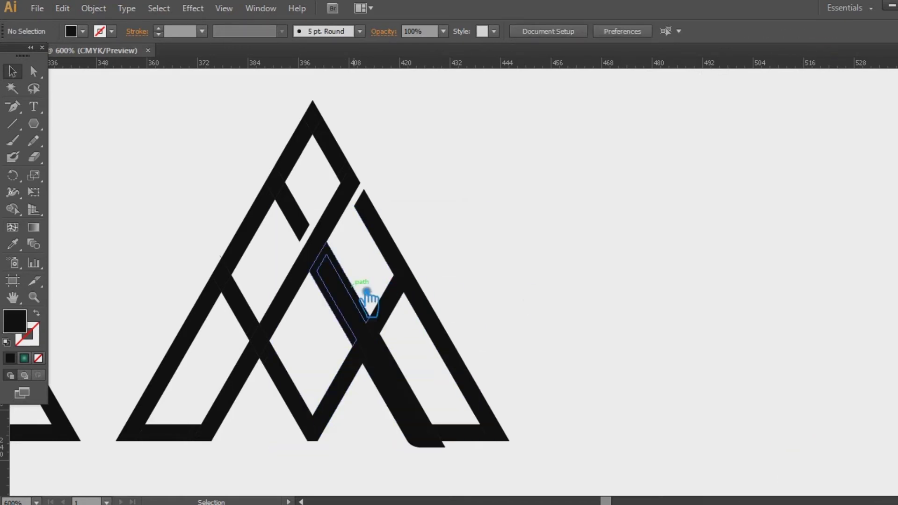
Step: Delete the offset pieces around the lower left-slanting strip to open gaps at its crossing and at the triangle's base
key("Delete")
left_click(382, 343)
key("Delete")
left_click(393, 353)
key("Delete")
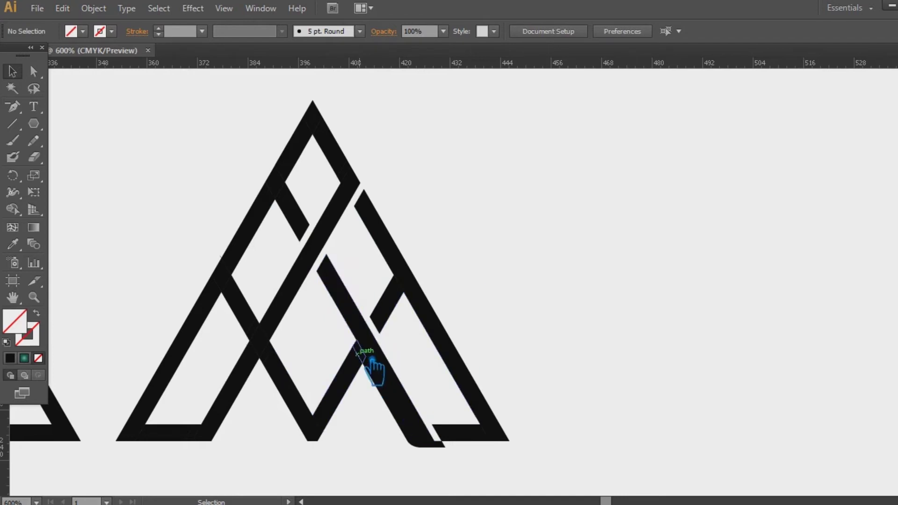
left_click(360, 351)
key("Delete")
left_click(370, 367)
key("Delete")
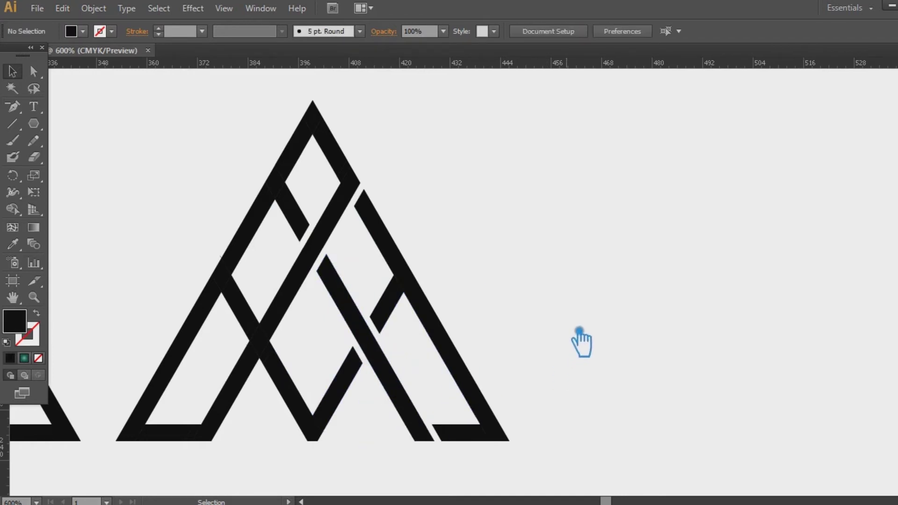
Step: Delete the offset pieces on both sides of the long right-slanting strip where it crosses the lower-left strip
left_click(239, 373)
key("Delete")
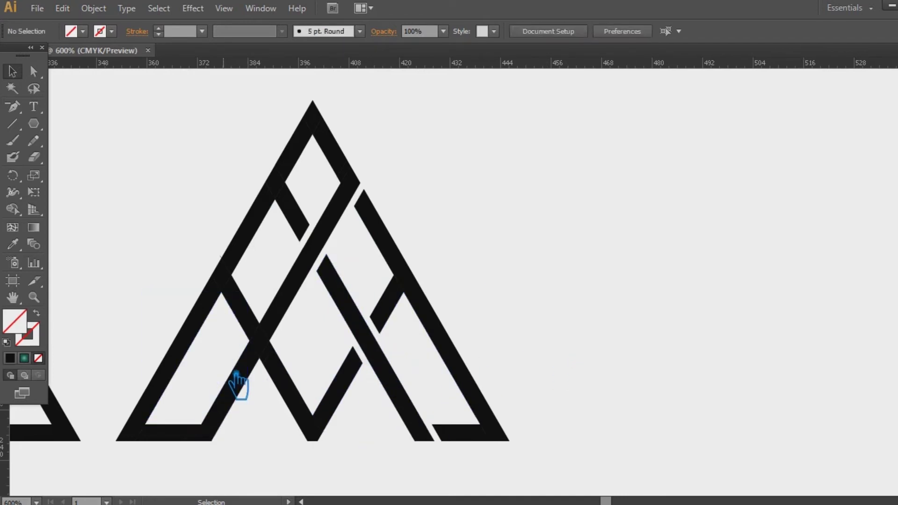
left_click(264, 344)
left_click(260, 291)
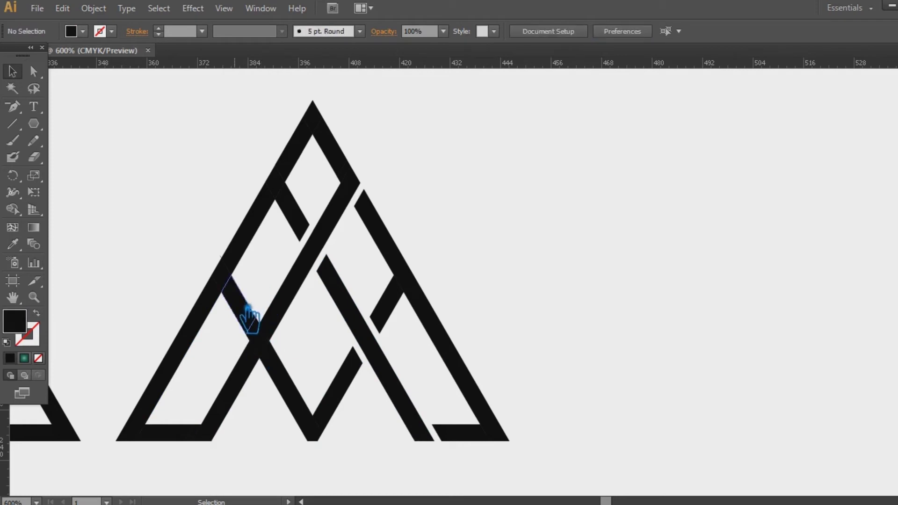
left_click(262, 341)
key("Delete")
left_click(270, 352)
key("Delete")
left_click(260, 345)
key("Delete")
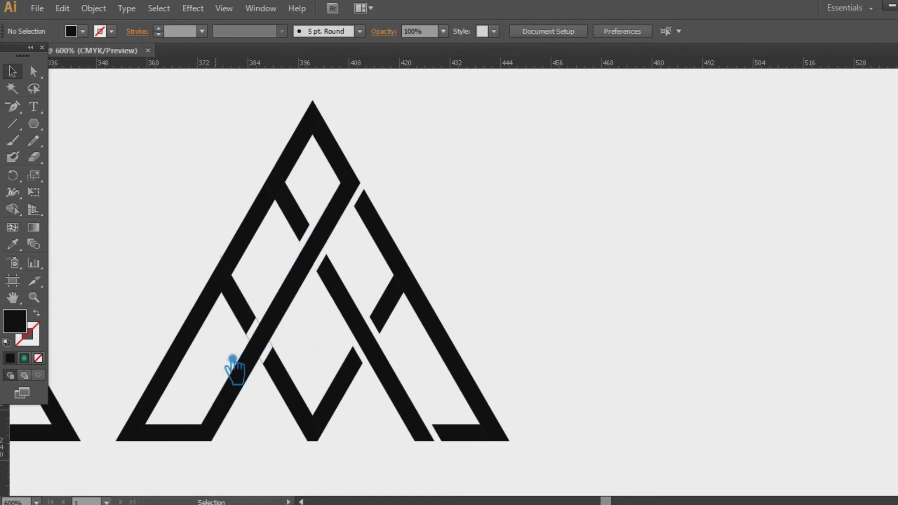
Step: Delete the offset piece between the right-slanting strip's foot and the triangle's base, and the leftover beside the crossing
left_click(261, 351)
key("Delete")
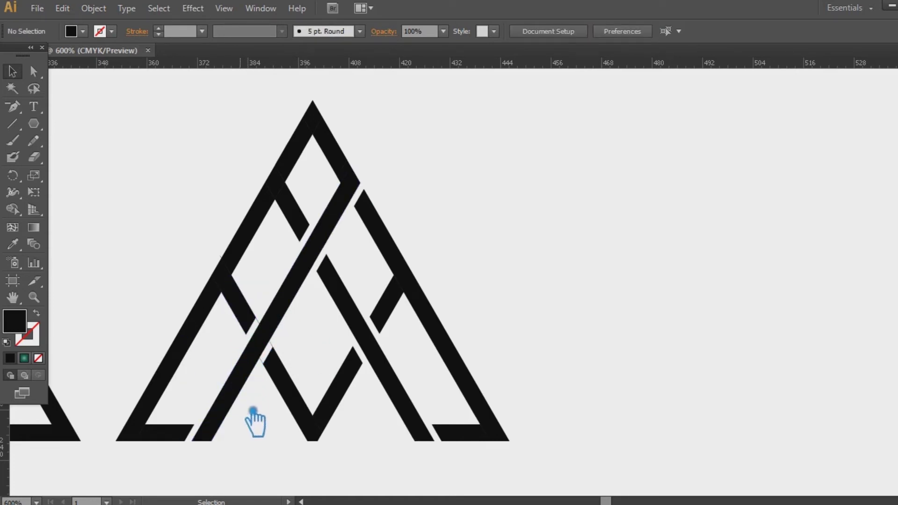
left_click(271, 345)
key("Delete")
Step: Unite the short upper left-slanting strip with its crossing piece on the triangle's left edge using the Pathfinder
left_click(290, 199)
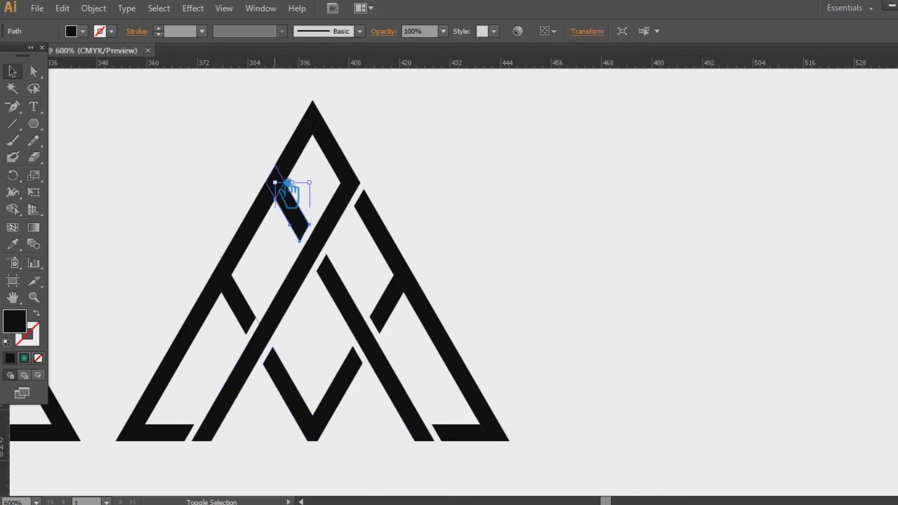
left_click(271, 176)
left_click(274, 178)
left_click(299, 227, "shift")
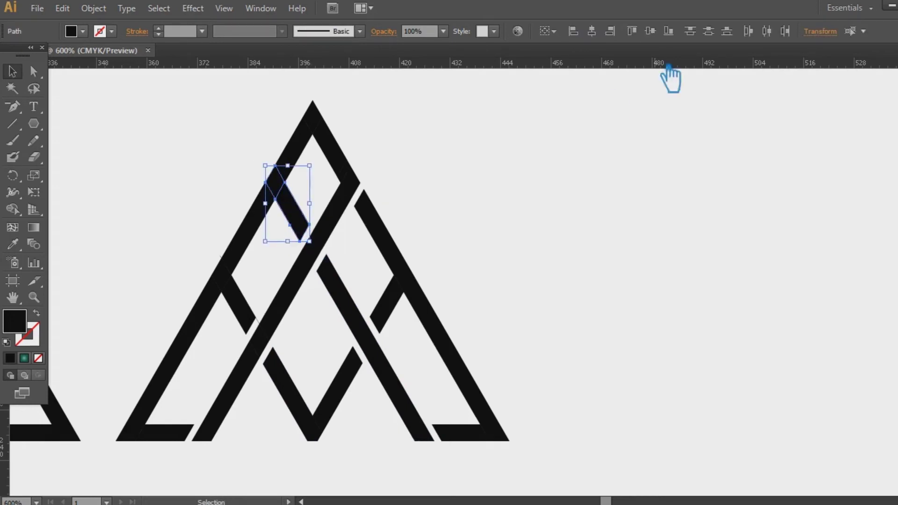
left_click(63, 10)
key("ctrl+shift+F9")
left_click(779, 372)
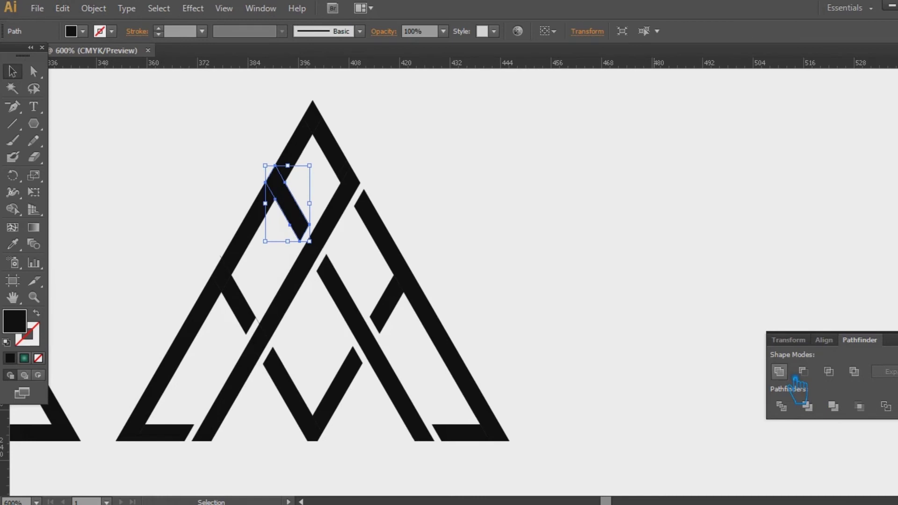
key("ctrl+shift+F9")
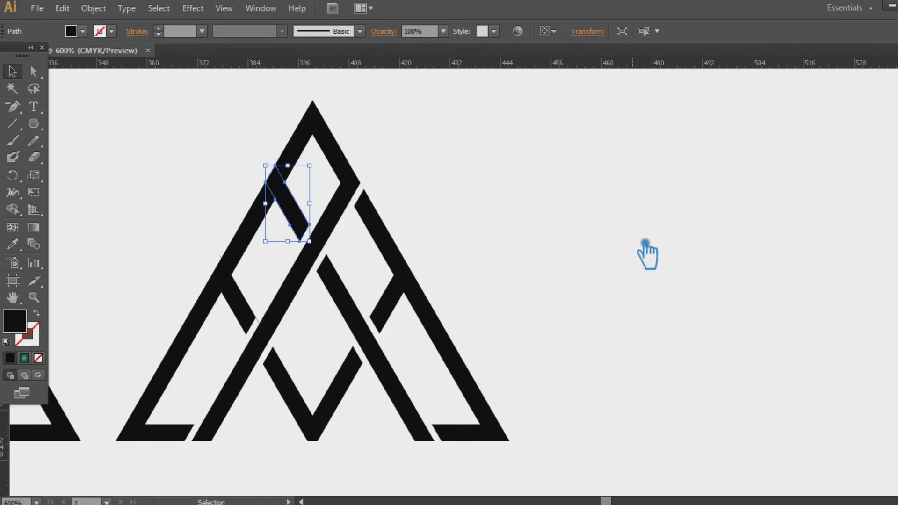
Step: Offset the path of the united short upper strip by 1.5 px with miter joins and a miter limit of 4
left_click(94, 8)
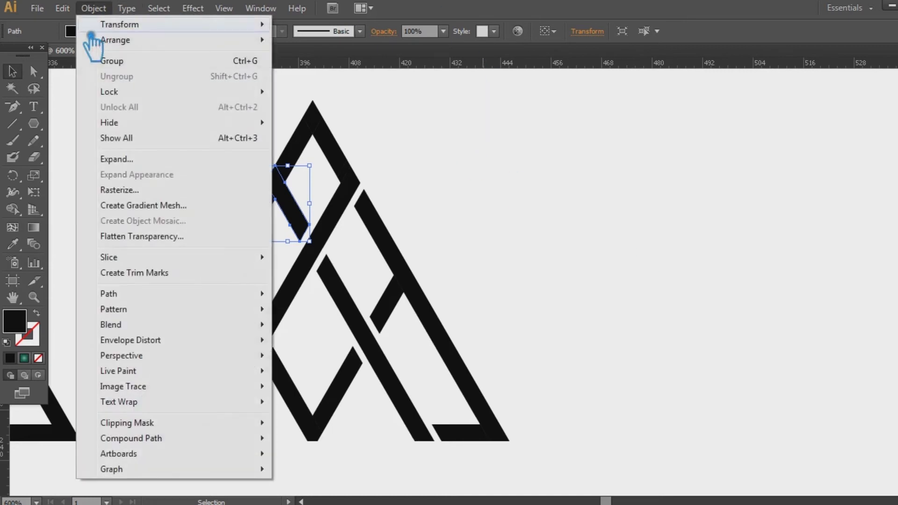
mouse_move(109, 292)
left_click(323, 346)
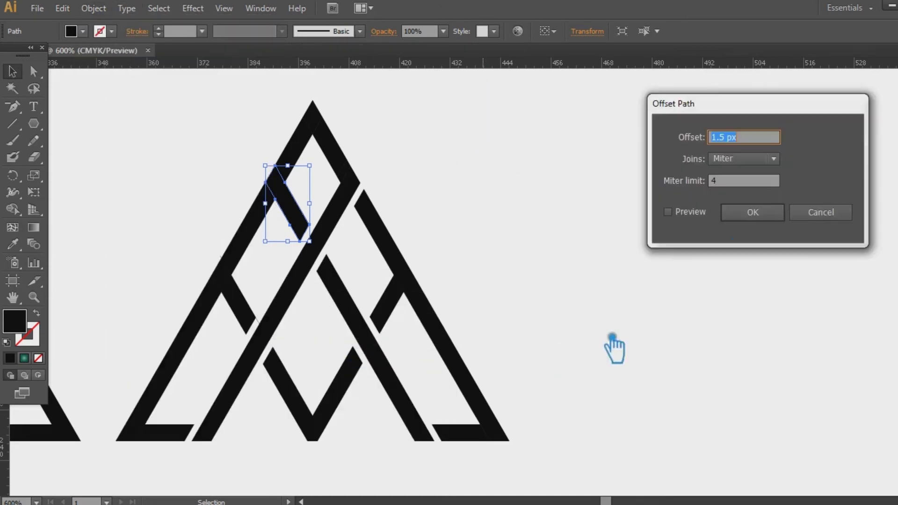
left_click(678, 218)
left_click(769, 216)
Step: Divide the short upper strip, its offset outline and the adjoining left edge pieces with the Pathfinder, and ungroup the result
key("ctrl+shift+a")
left_click_drag(313, 213, 314, 214)
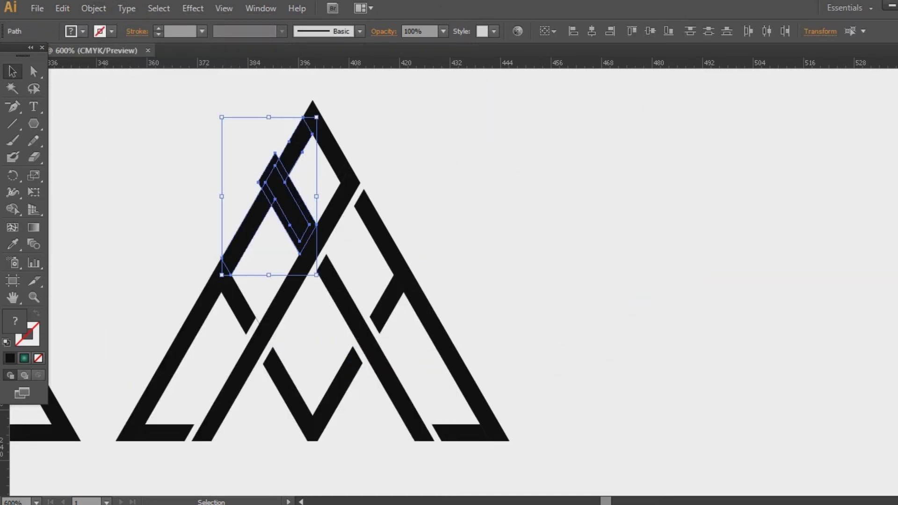
key("ctrl+shift+F9")
left_click(809, 404)
key("ctrl+shift+F9")
left_click(216, 189)
left_click(281, 176)
right_click(267, 161)
left_click(341, 245)
Step: Delete the offset pieces around the short upper strip to leave a gap in the triangle's left edge below it
left_click(283, 166)
key("Delete")
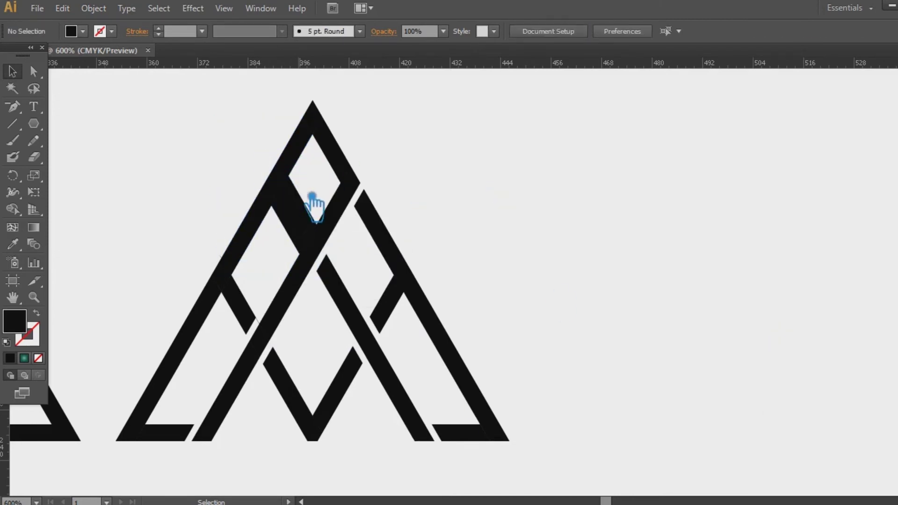
left_click(294, 175)
key("Delete")
left_click(273, 196)
key("Delete")
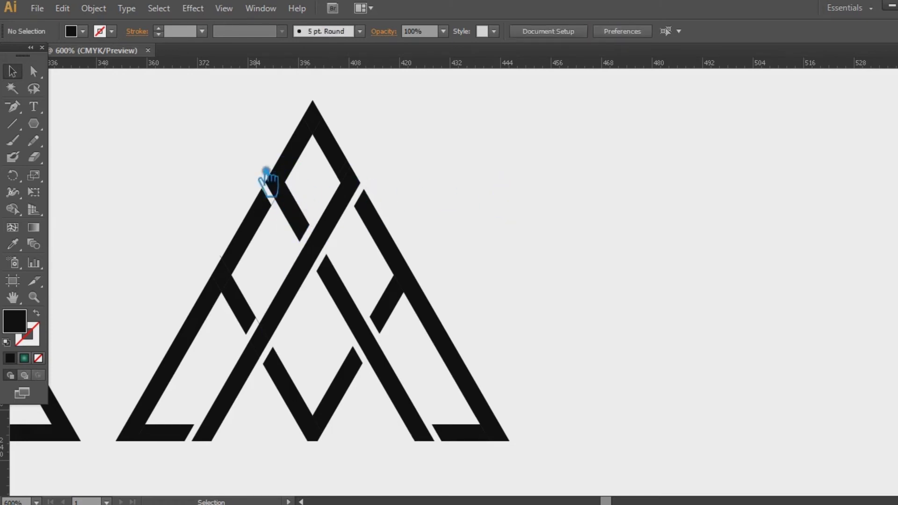
Step: Delete the leftover offset pieces between the short upper strip and the upper end of the triangle's left edge
left_click(266, 187)
left_click(437, 197)
left_click(279, 202)
left_click(469, 206)
left_click(276, 201)
left_click(270, 197)
left_click(271, 205)
left_click(297, 250)
left_click(276, 205)
key("Delete")
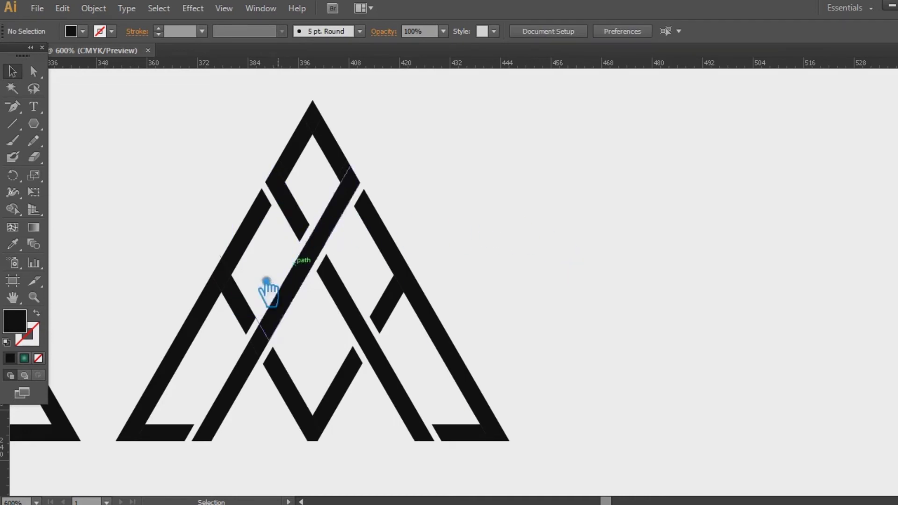
left_click(223, 277)
left_click(197, 289)
left_click(216, 292)
left_click(218, 289, "shift")
left_click(222, 277)
left_click(210, 298, "shift")
left_click(251, 240, "shift")
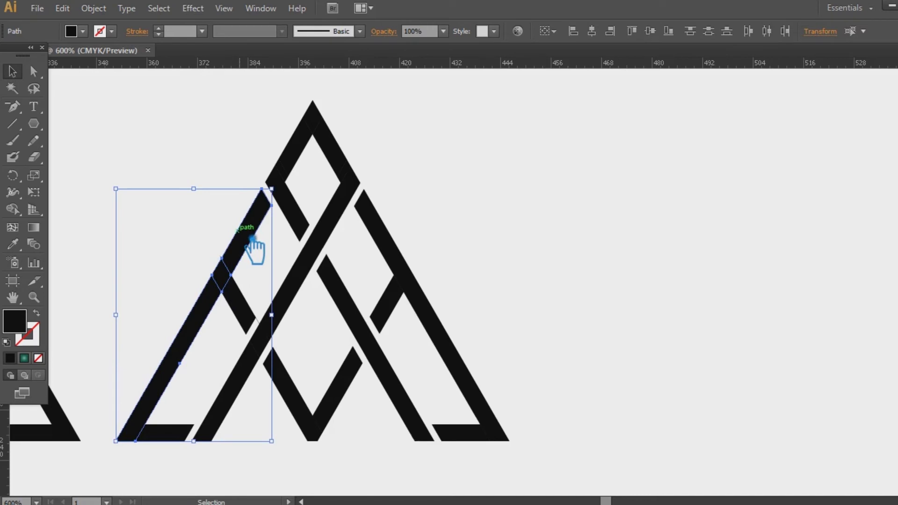
left_click(512, 229)
left_click(400, 310)
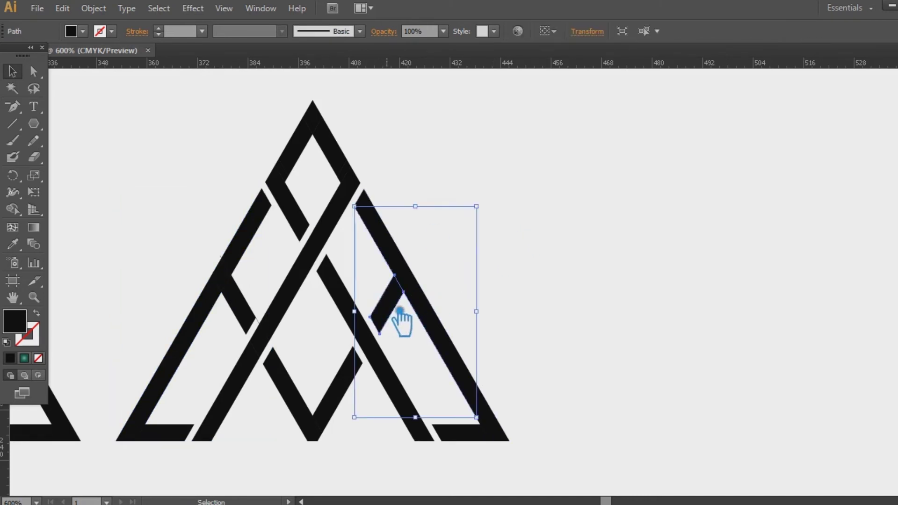
left_click(234, 288)
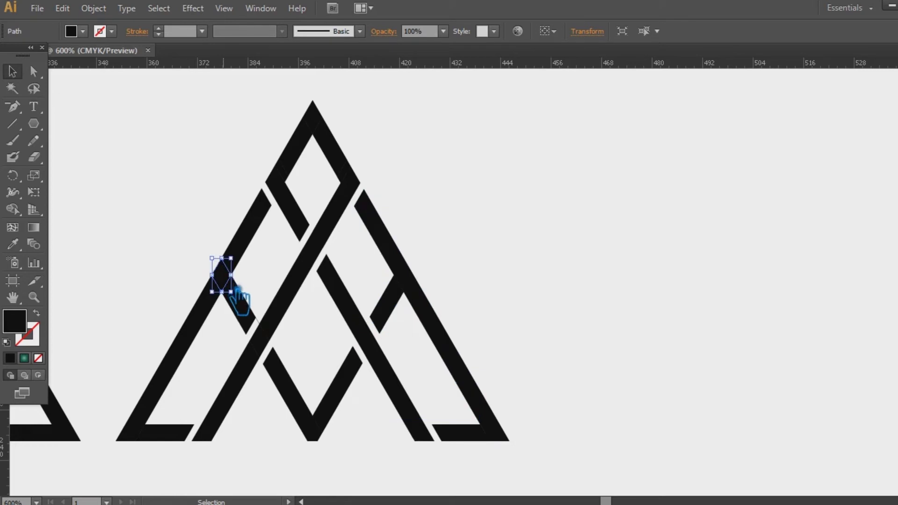
left_click(248, 315, "shift")
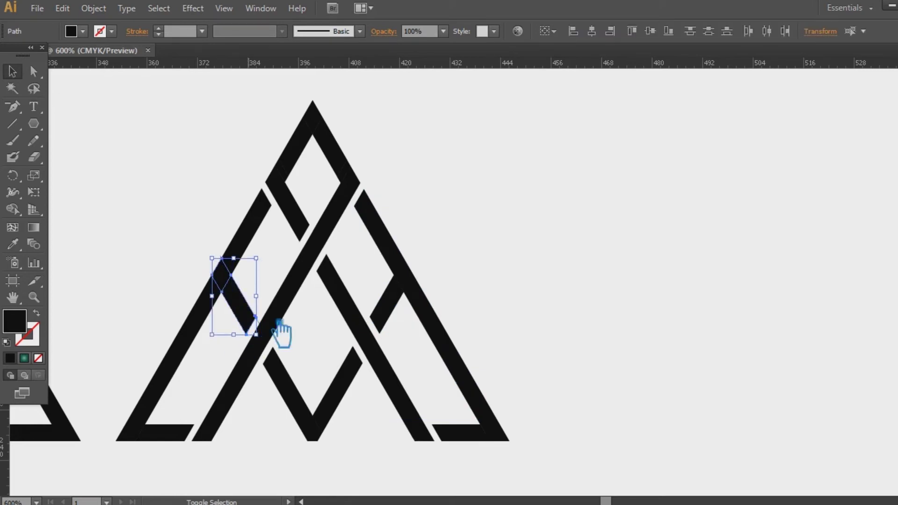
left_click(407, 300)
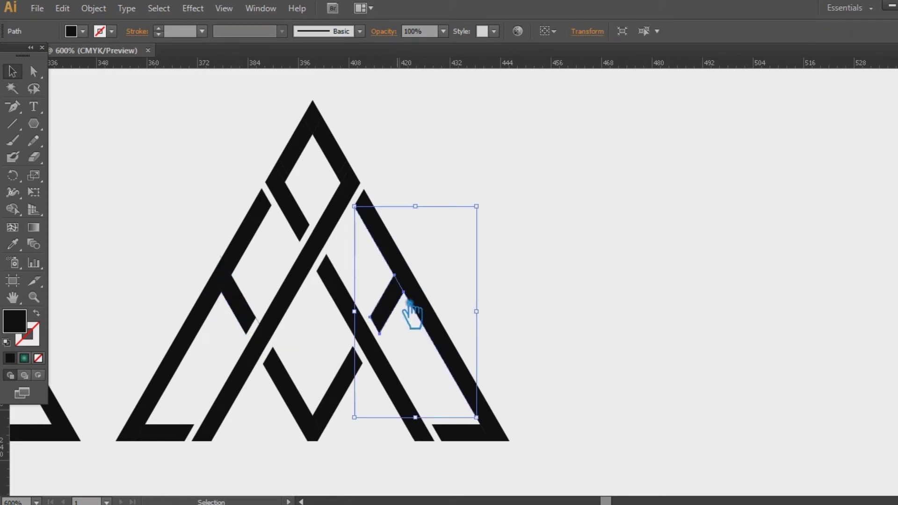
key("Delete")
key("ctrl+z")
left_click(602, 303)
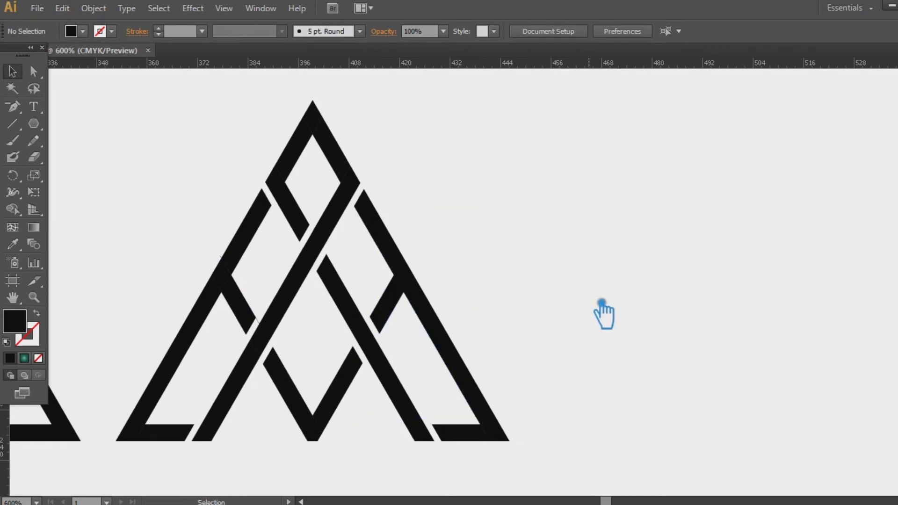
Step: Unite the lower crossing piece with the left edge pieces above and below it using the Pathfinder
left_click(232, 283)
left_click(207, 329, "shift")
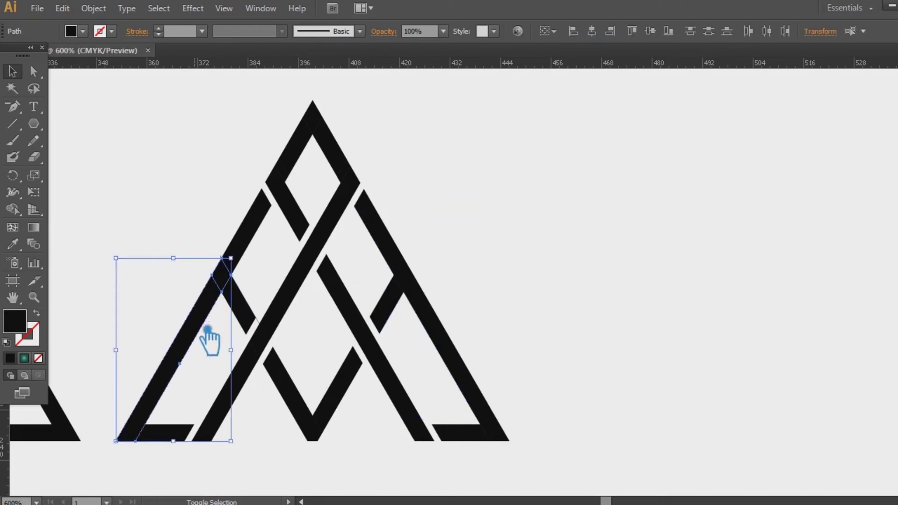
left_click(263, 225, "shift")
key("ctrl+shift+F9")
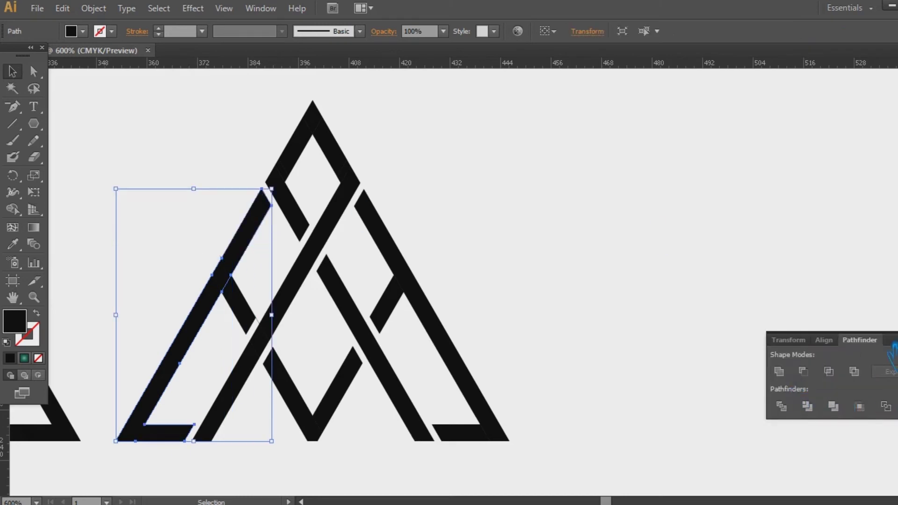
left_click(778, 372)
left_click(757, 321)
Step: Try to remove the surplus anchor points along the united left edge and the right edge of the triangle
left_click(234, 267)
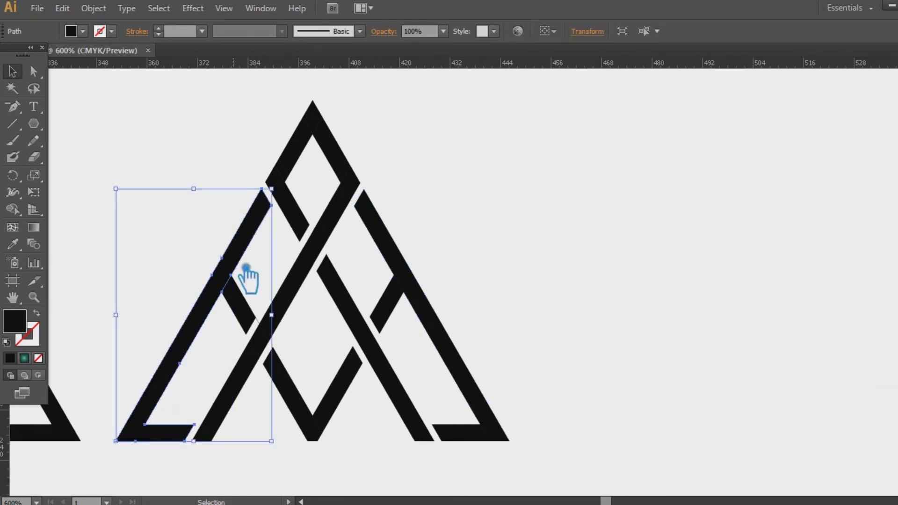
key("p")
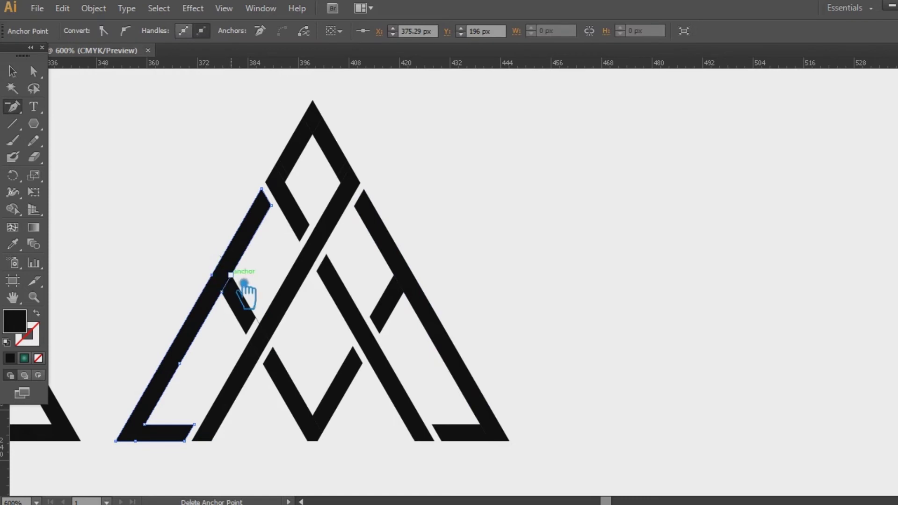
left_click(225, 283)
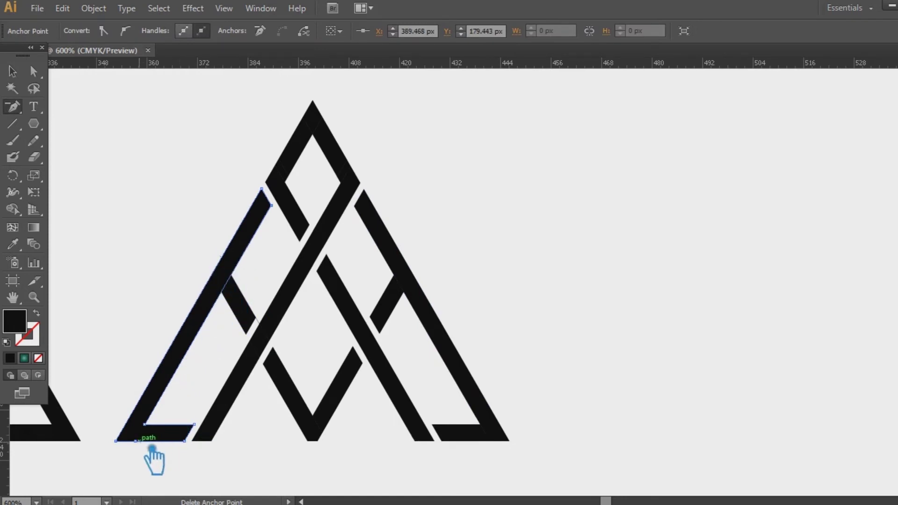
left_click(514, 341, "ctrl")
left_click(465, 367, "ctrl")
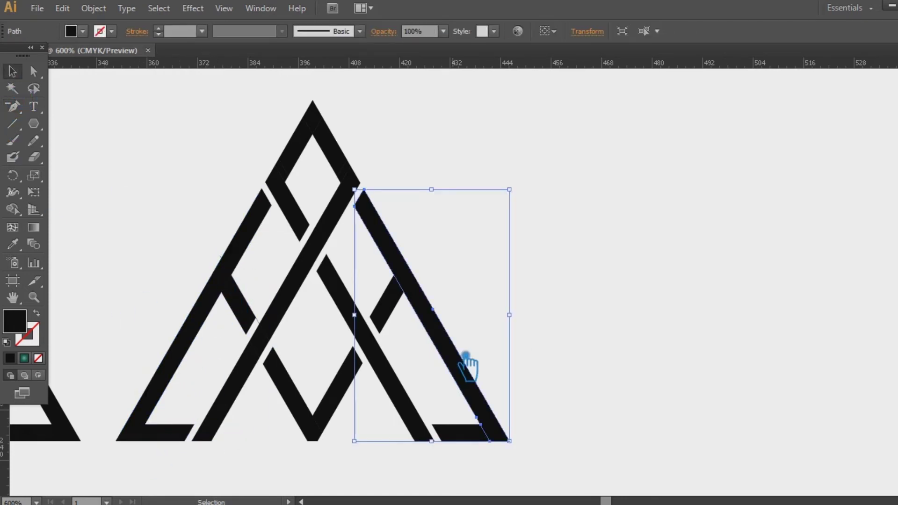
left_click(447, 323)
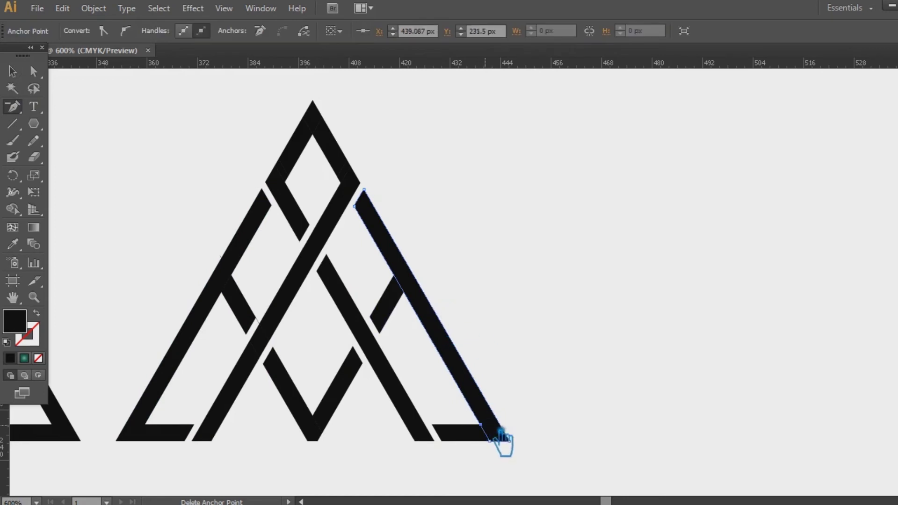
Step: Unite the triangle's right edge with its short inner strip and its bottom foot using the Pathfinder
left_click(17, 72)
left_click(581, 443)
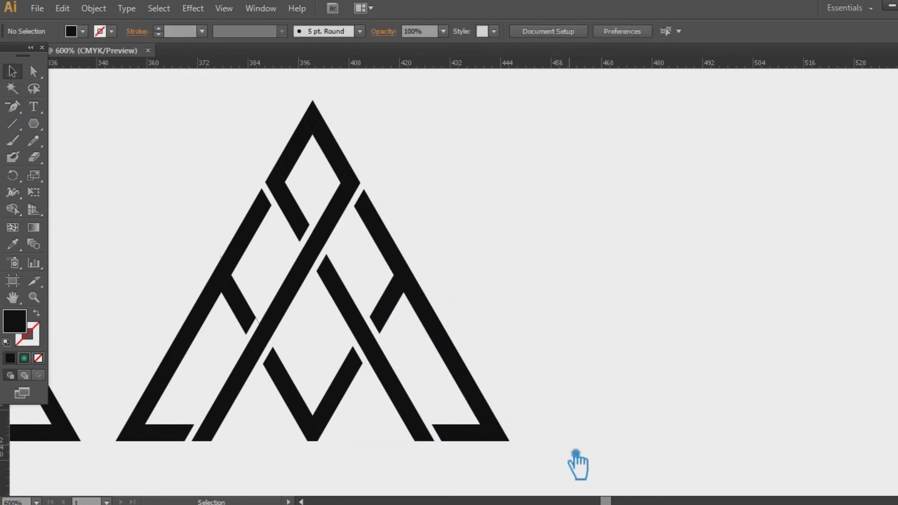
left_click_drag(559, 448, 461, 369)
left_click(153, 434)
left_click_drag(587, 439, 452, 383)
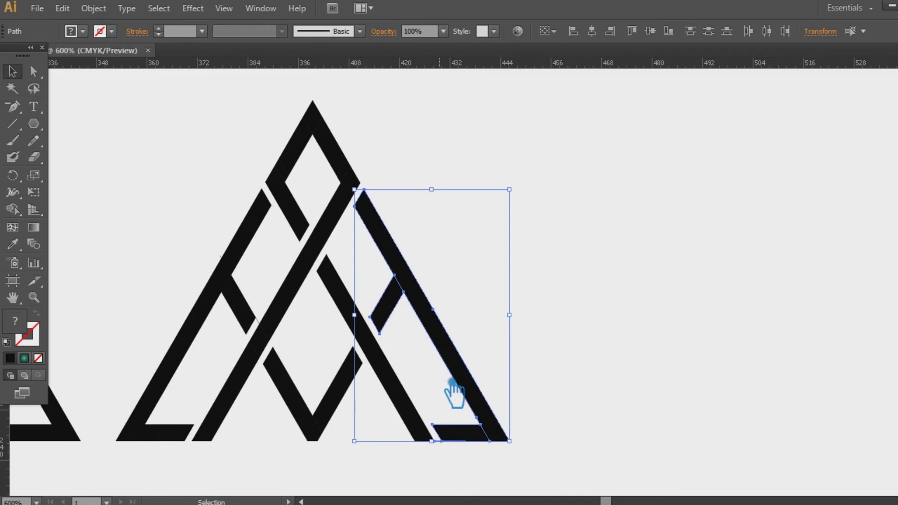
key("ctrl+shift+F9")
left_click(783, 373)
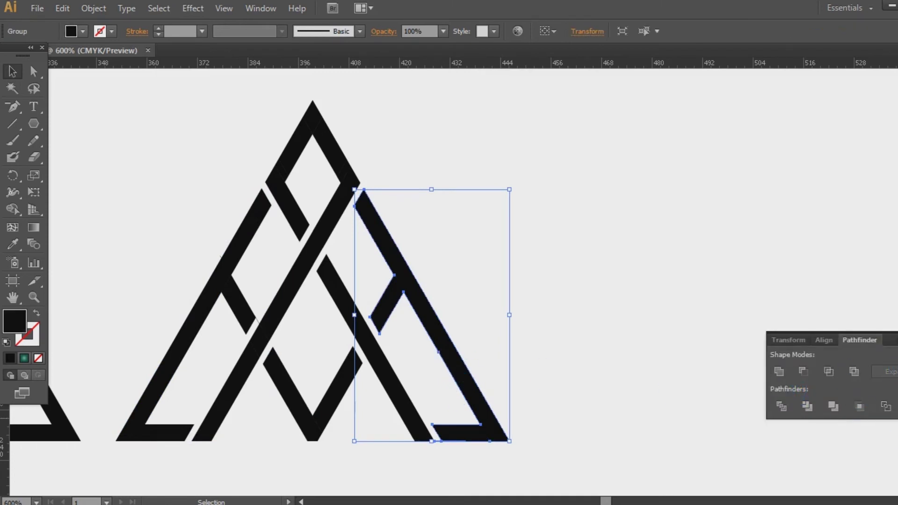
left_click(603, 341)
Step: Remove the surplus anchor points along the inner edge and foot of the united right piece
left_click(431, 310)
key("minus")
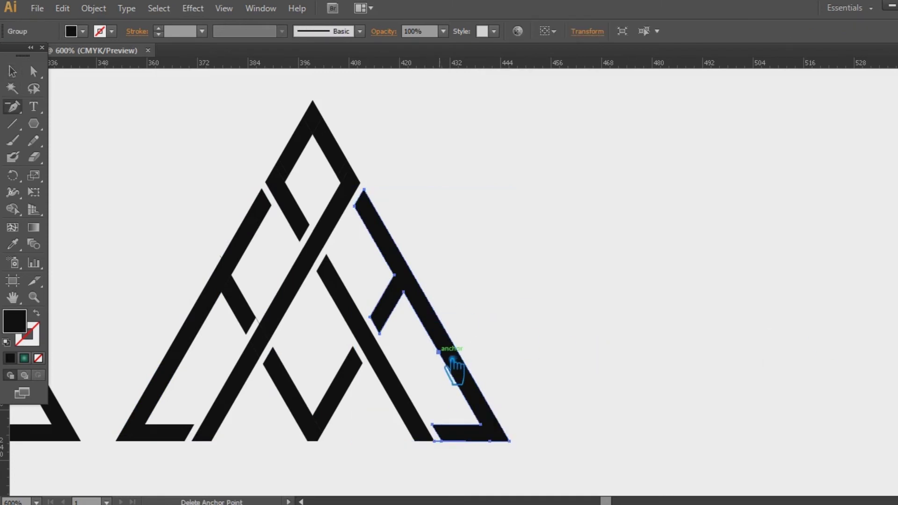
left_click(452, 359)
left_click(460, 431)
left_click(603, 278)
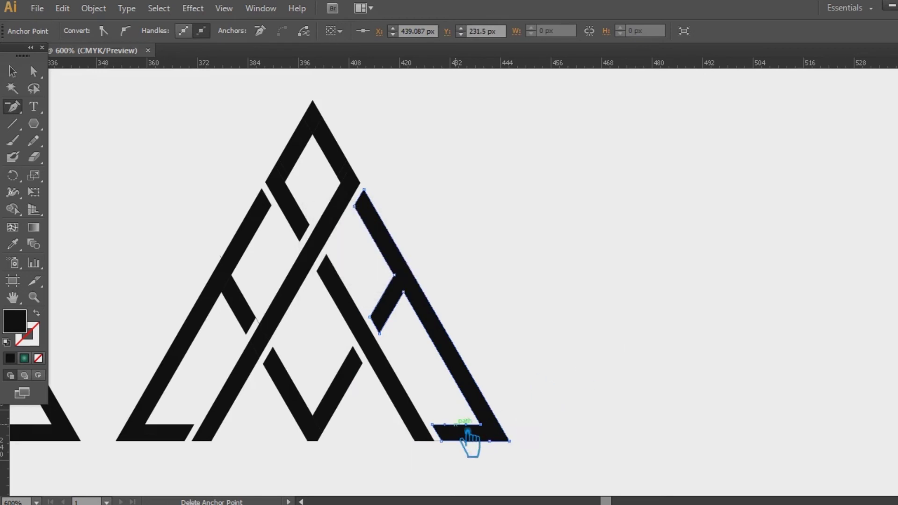
left_click(479, 425)
left_click(624, 277)
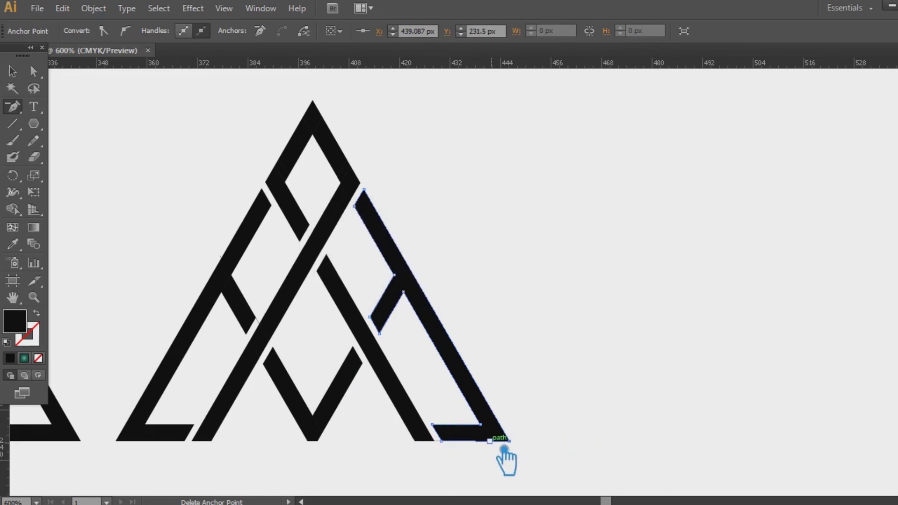
key("a")
left_click(465, 475)
left_click(463, 441)
left_click(658, 437)
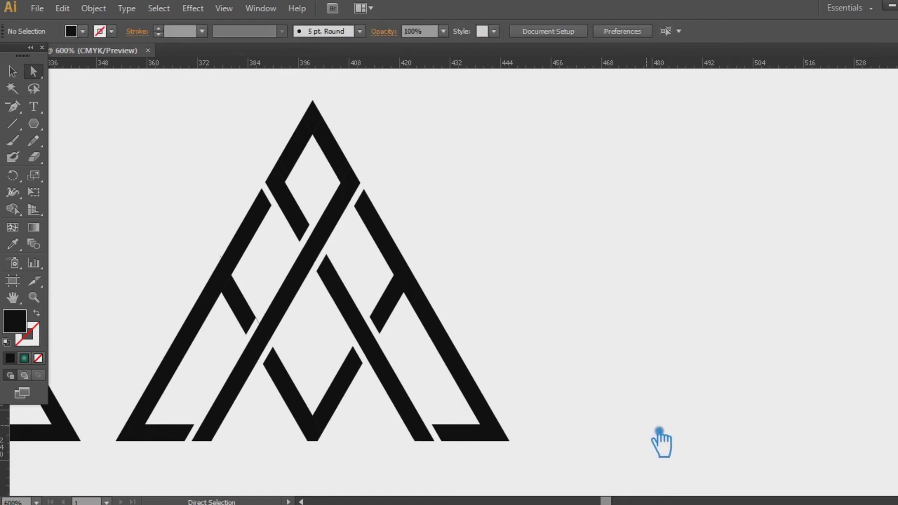
Step: Group the undivided lattice copy beside the logo and move it farther away from the finished letter
left_click_drag(585, 311, 882, 320)
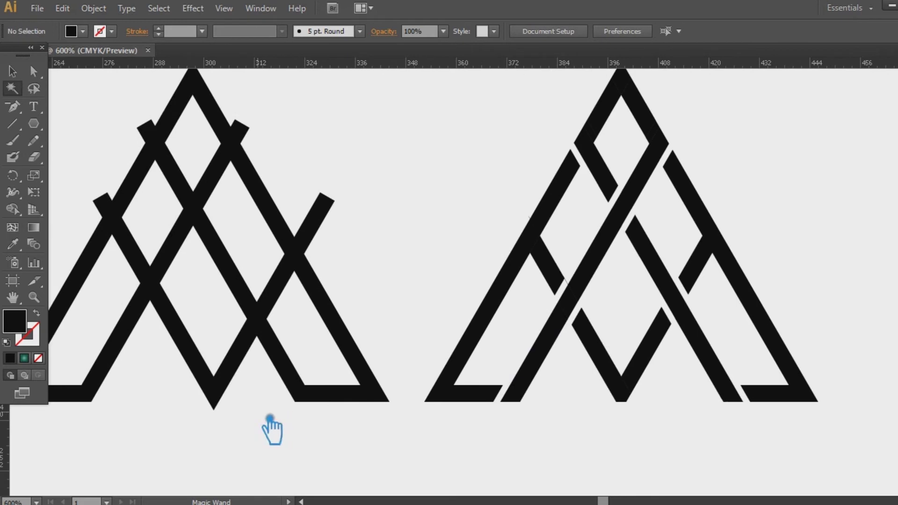
left_click(12, 71)
left_click_drag(356, 433, 72, 110)
left_click(591, 31)
key("ctrl+g")
left_click_drag(463, 238, 668, 239)
left_click_drag(370, 301, 66, 371)
left_click_drag(511, 305, 94, 321)
left_click_drag(642, 282, 553, 284)
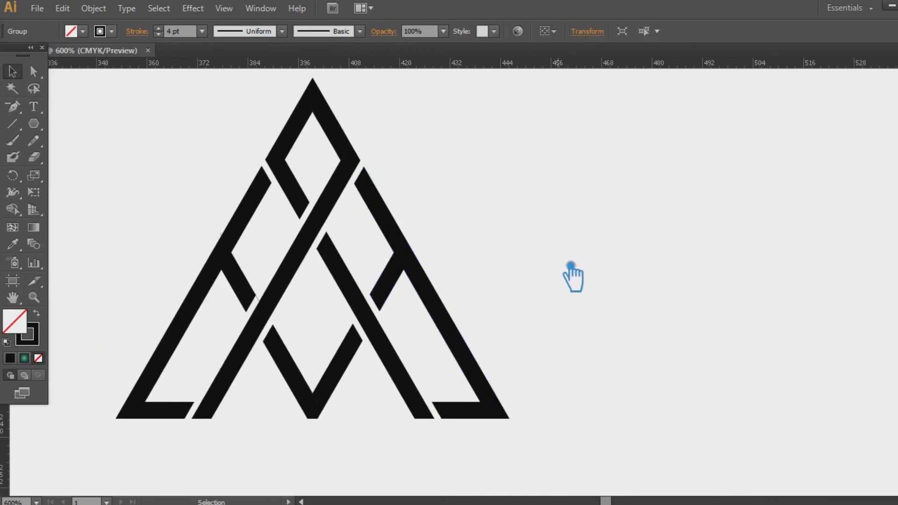
Step: Select all pieces of the divided letter A and unite them using the Pathfinder
left_click_drag(513, 455, 144, 132)
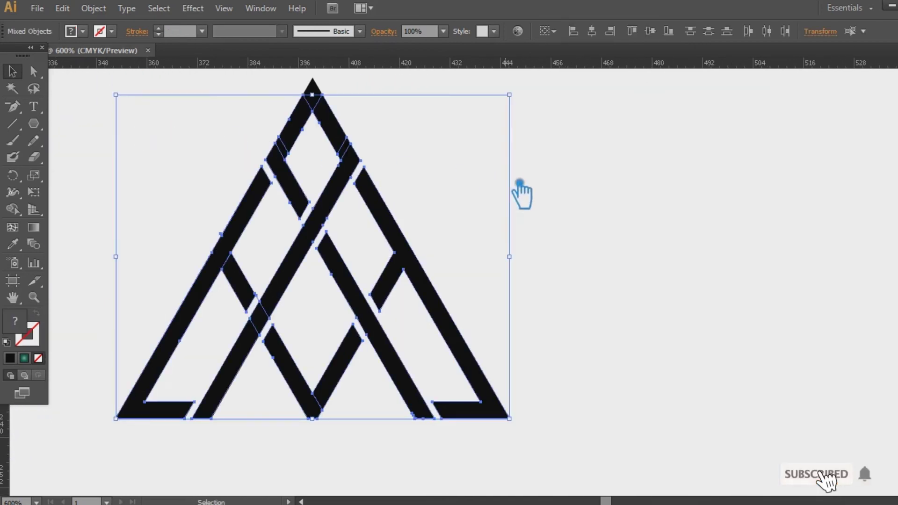
left_click(599, 454)
left_click_drag(575, 459, 94, 87)
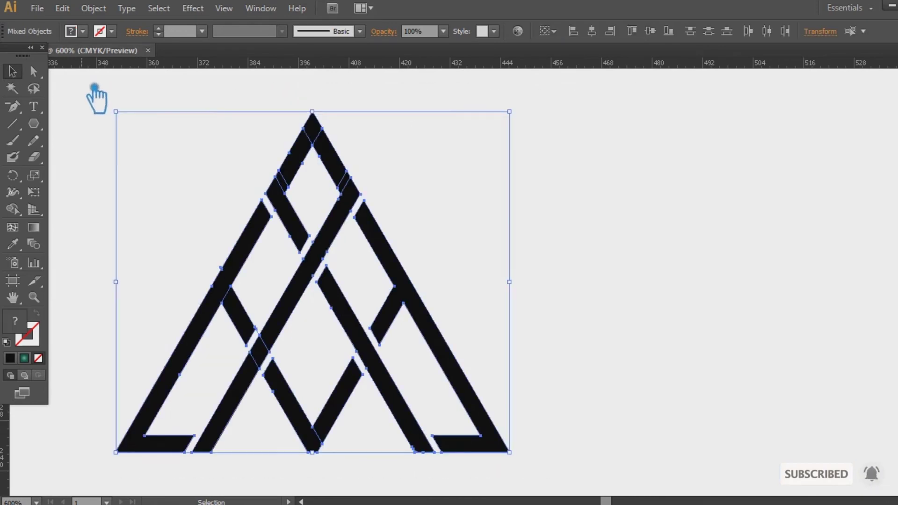
left_click(581, 335)
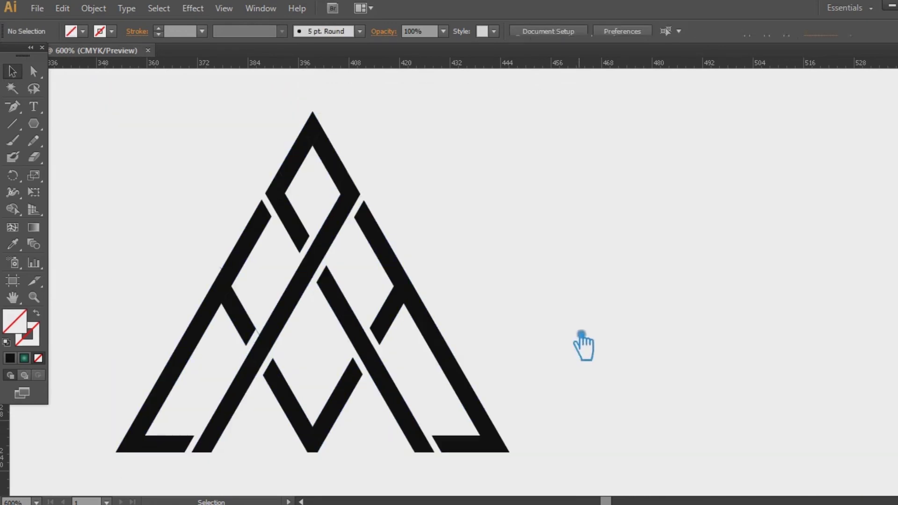
left_click(265, 336)
key("Delete")
left_click(572, 502)
left_click_drag(521, 351, 158, 331)
left_click_drag(651, 461, 134, 66)
scroll(632, 281, "down", 3)
scroll(631, 280, "right", 2)
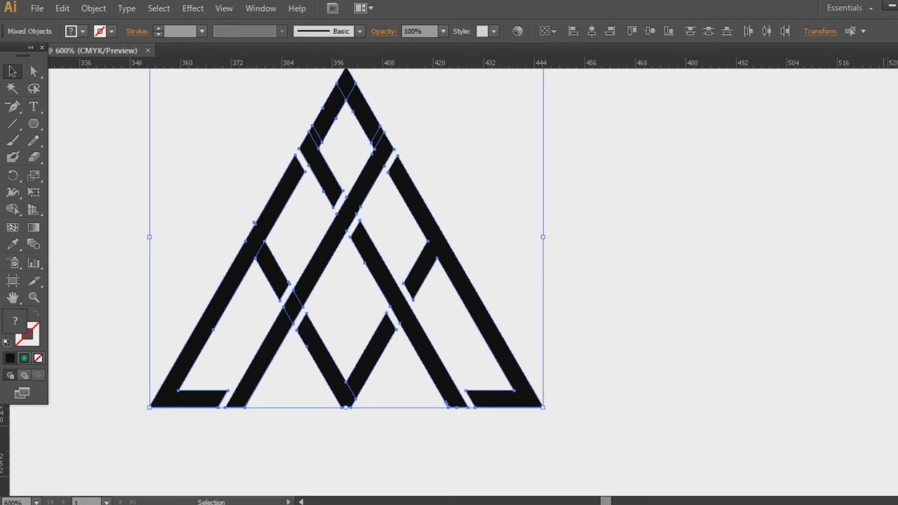
left_click(795, 371)
Step: Remove the surplus anchor points along the left outer piece of the united logo
key("p")
left_click(260, 250)
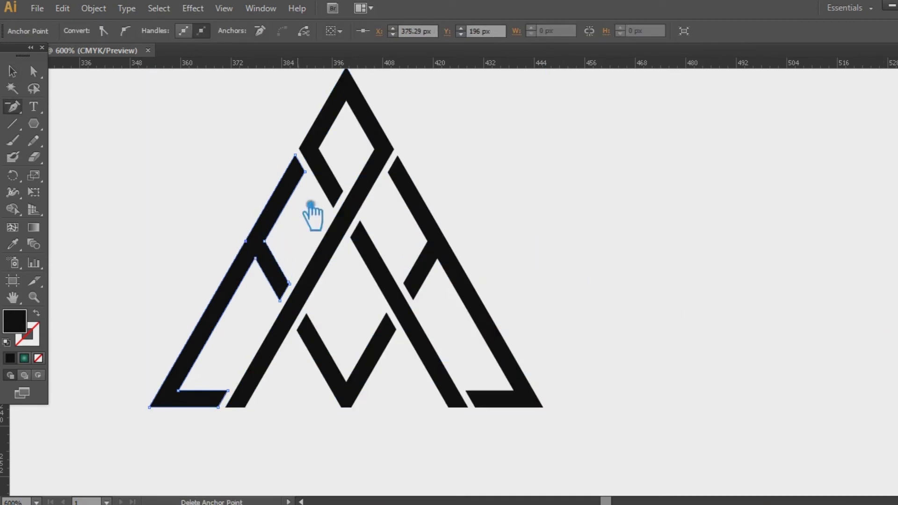
left_click(13, 71)
left_click(670, 239)
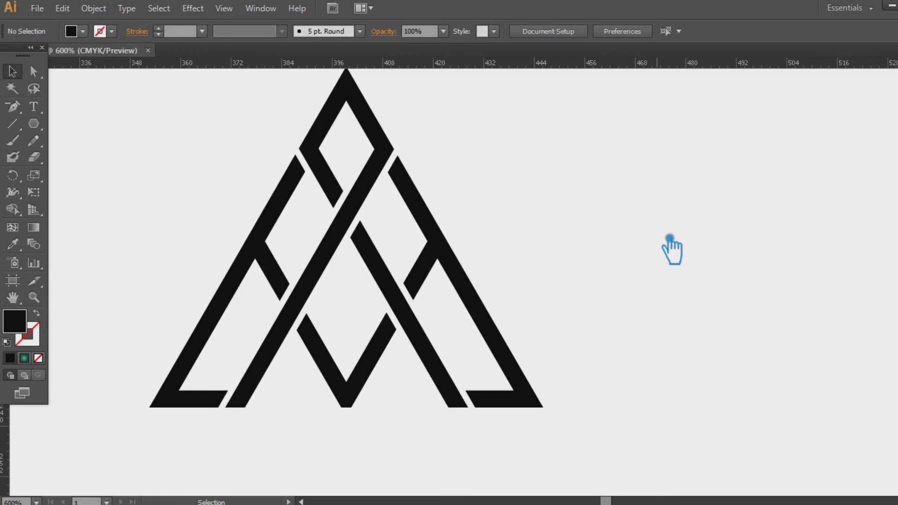
Step: Fill the logo with the green radial gradient and shift the gradient's midpoint to 58.87%
scroll(654, 243, "right", 2)
scroll(653, 243, "up", 1)
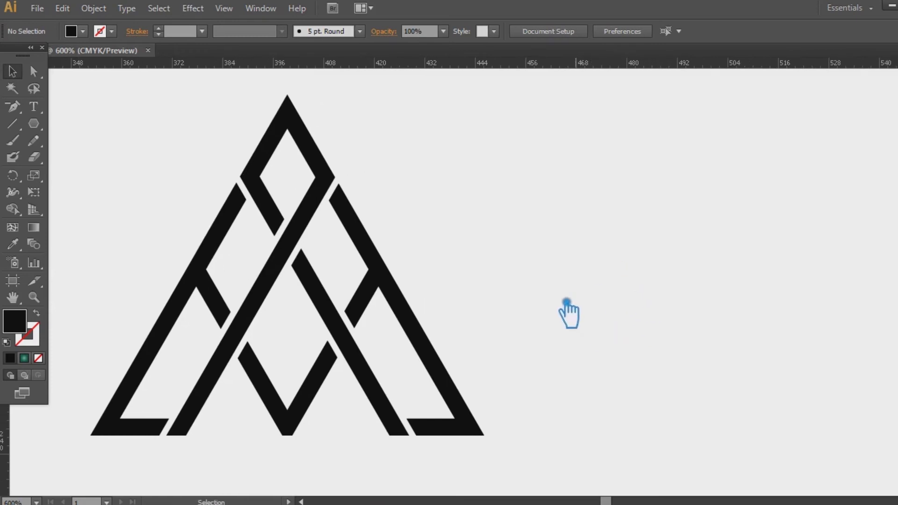
left_click(382, 265)
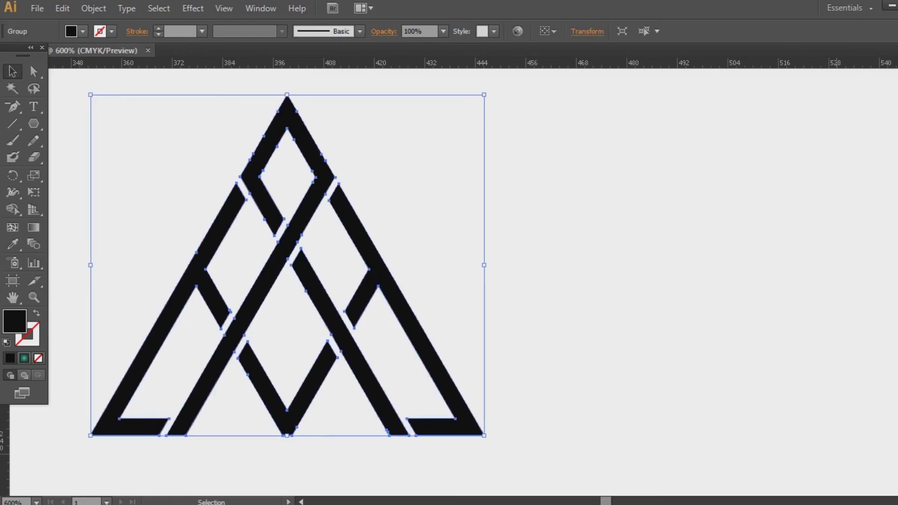
key("ctrl+F9")
left_click(886, 292)
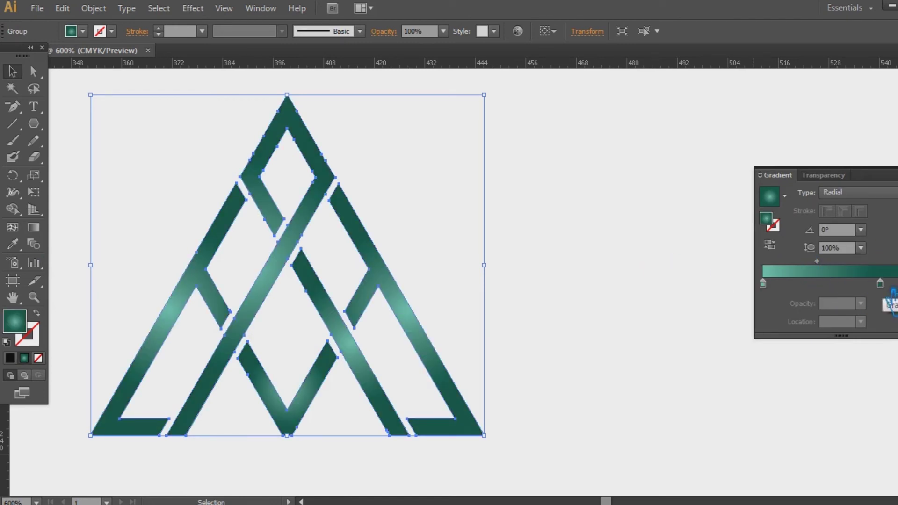
left_click_drag(880, 283, 897, 284)
left_click_drag(832, 262, 846, 262)
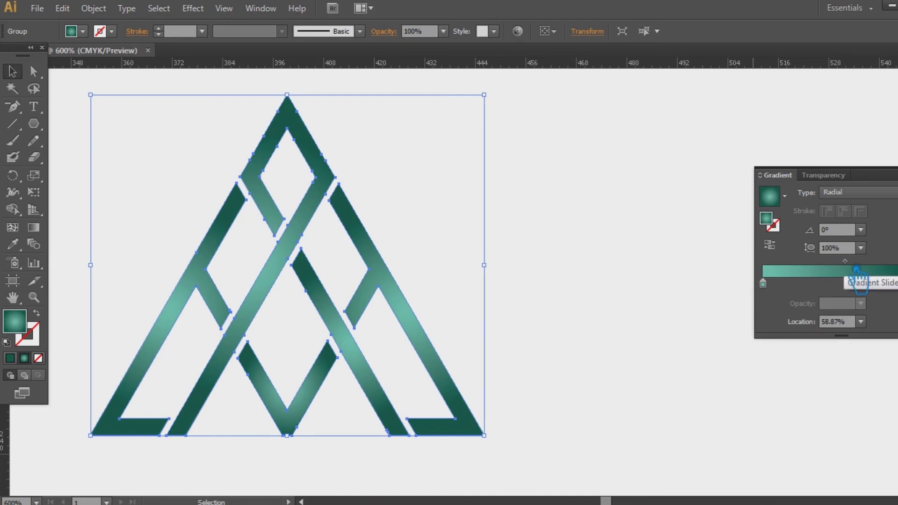
left_click(618, 235)
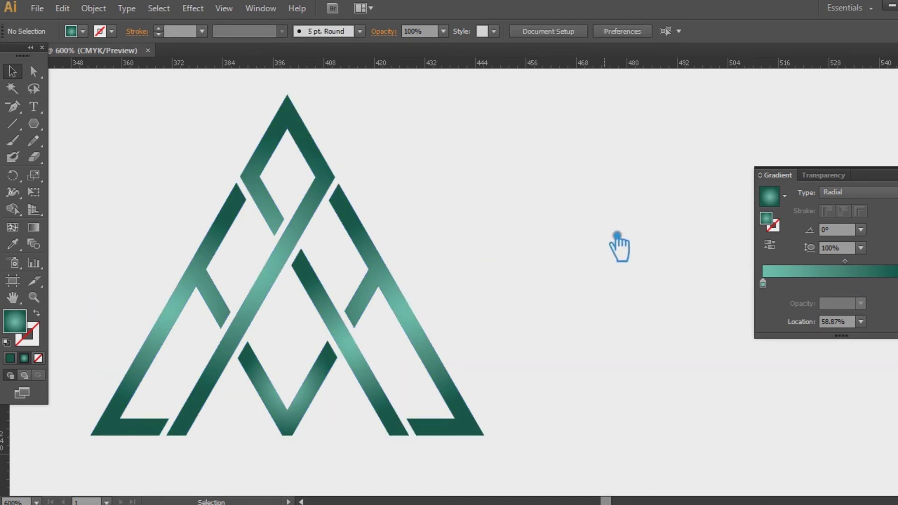
key("ctrl+F9")
key("ctrl+minus")
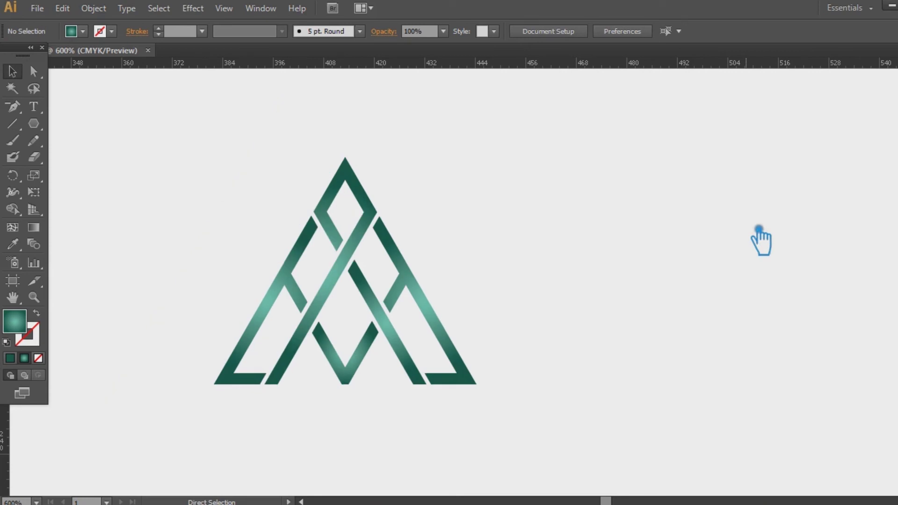
Step: Make two evenly spaced duplicates of the gradient logo to form a horizontal row of three
left_click_drag(687, 303, 558, 283)
left_click(285, 324)
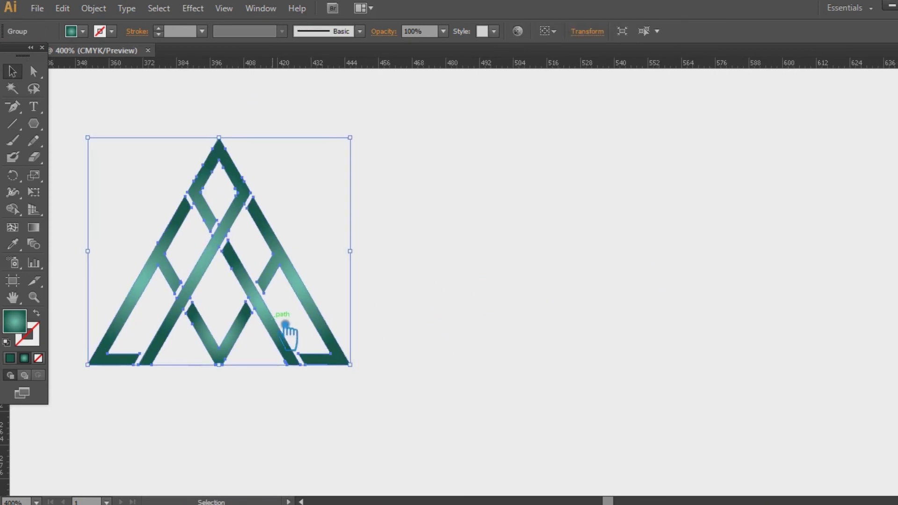
left_click(286, 322)
left_click_drag(308, 284, 598, 283)
key("ctrl+d")
key("ctrl+z")
key("ctrl+d")
left_click_drag(648, 437, 613, 471)
left_click(613, 471)
left_click(486, 282)
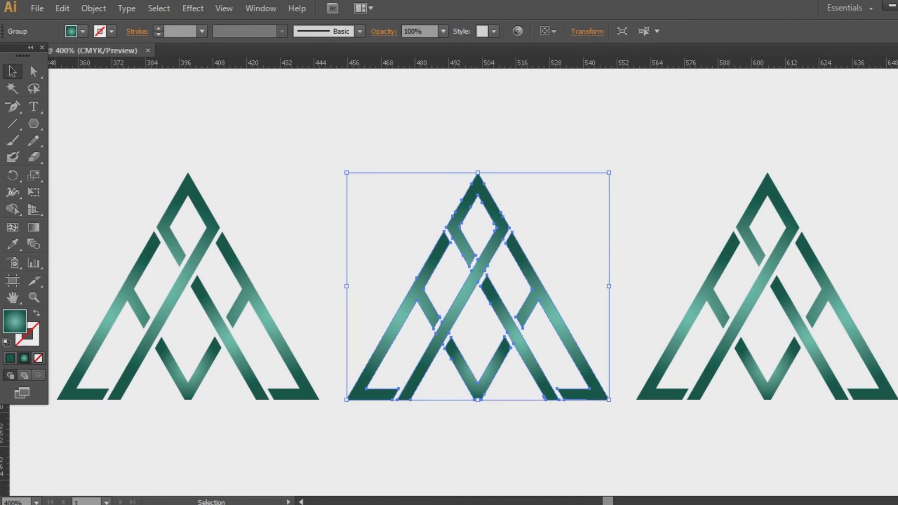
Step: Move the black lattice copy farther away from the three finished logos, clear of the colour swatches
key("ctrl+minus")
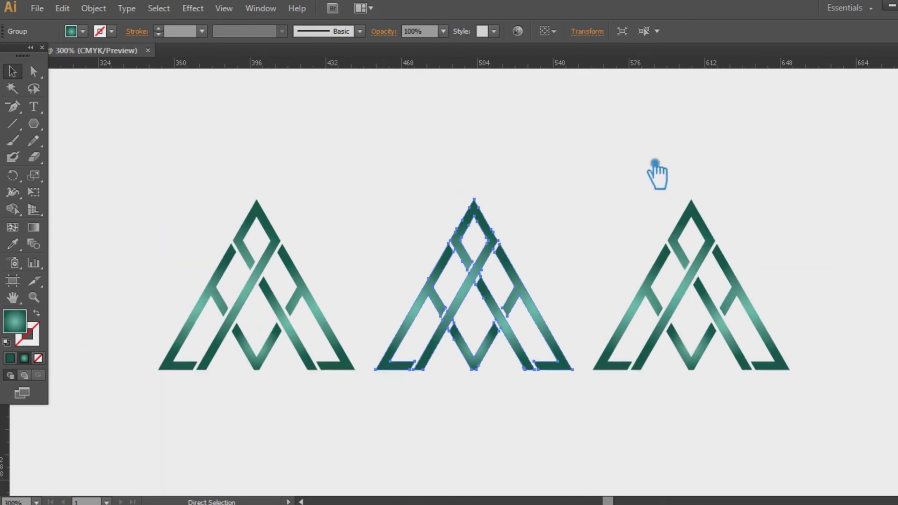
key("ctrl+minus")
scroll(229, 210, "left", 3)
key("v")
left_click_drag(244, 297, 126, 295)
left_click(420, 251)
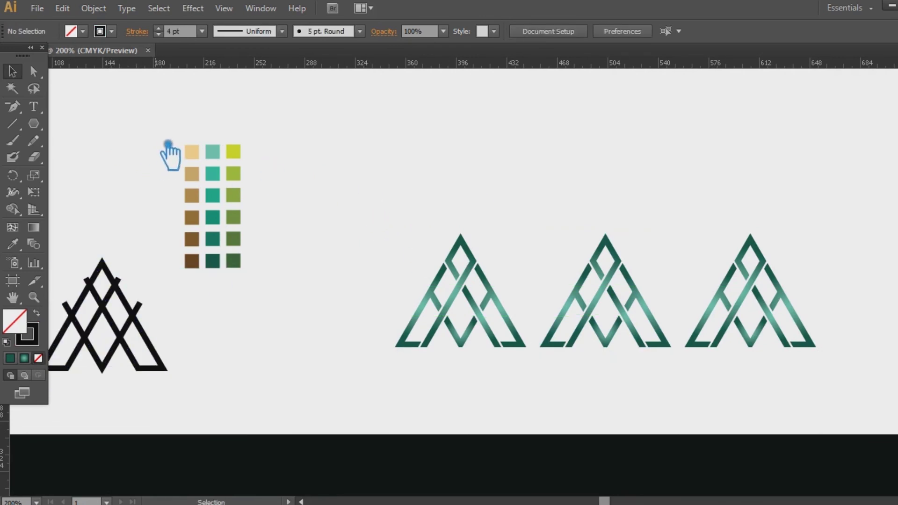
Step: Copy the lightest tan swatch's hex code and set the middle logo's inner gradient stop to FCD791
left_click(192, 152)
double_click(26, 327)
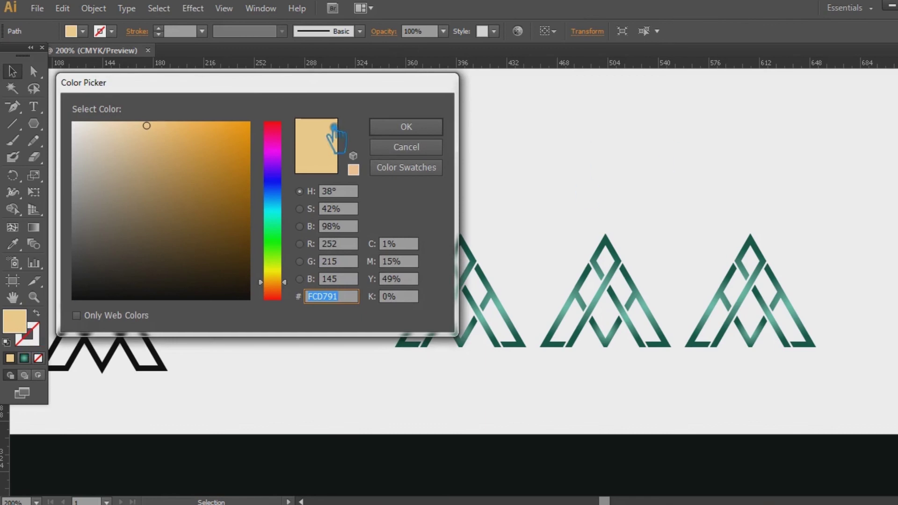
left_click(405, 127)
left_click(611, 290)
key("ctrl+F9")
left_click(779, 294)
double_click(771, 221)
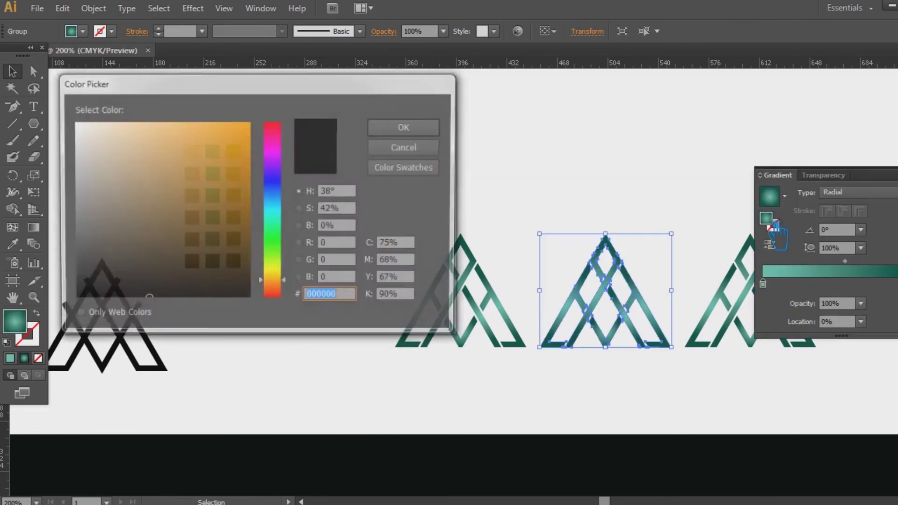
type("FCD791")
left_click(415, 127)
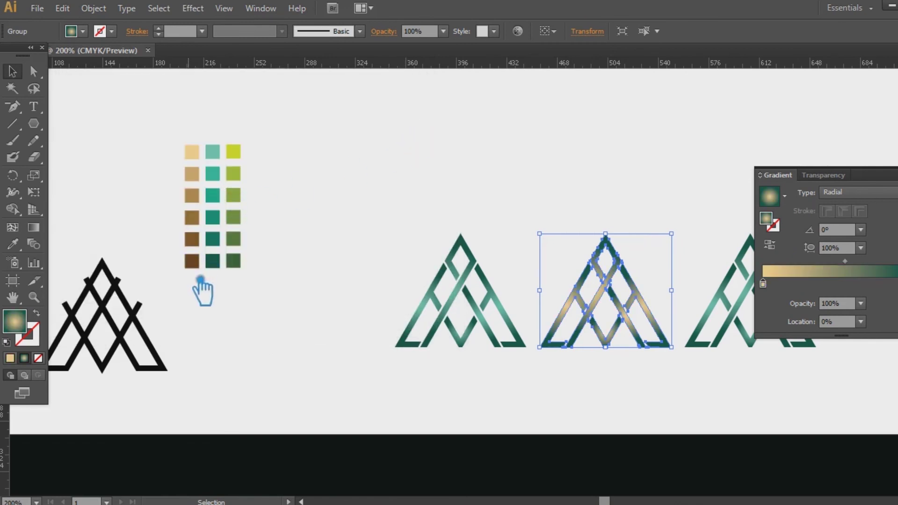
Step: Copy hex code 653E17 from the darkest brown swatch and select the outer gradient stop of the middle logo
left_click(192, 261)
double_click(14, 322)
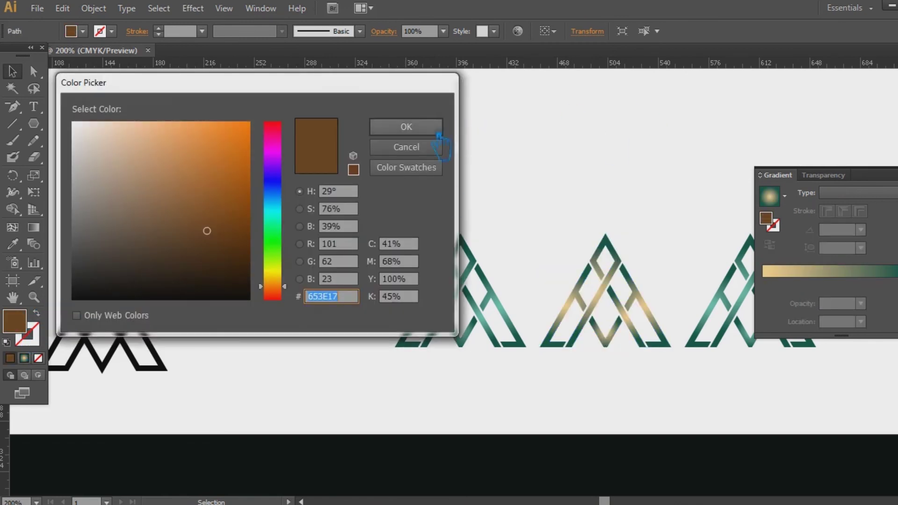
left_click(406, 126)
left_click(641, 318)
left_click(722, 195)
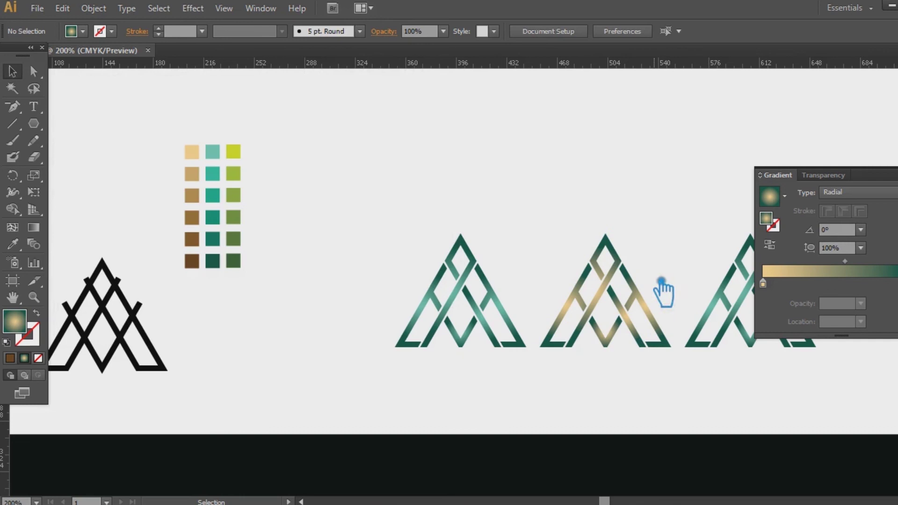
left_click(627, 317)
left_click(897, 284)
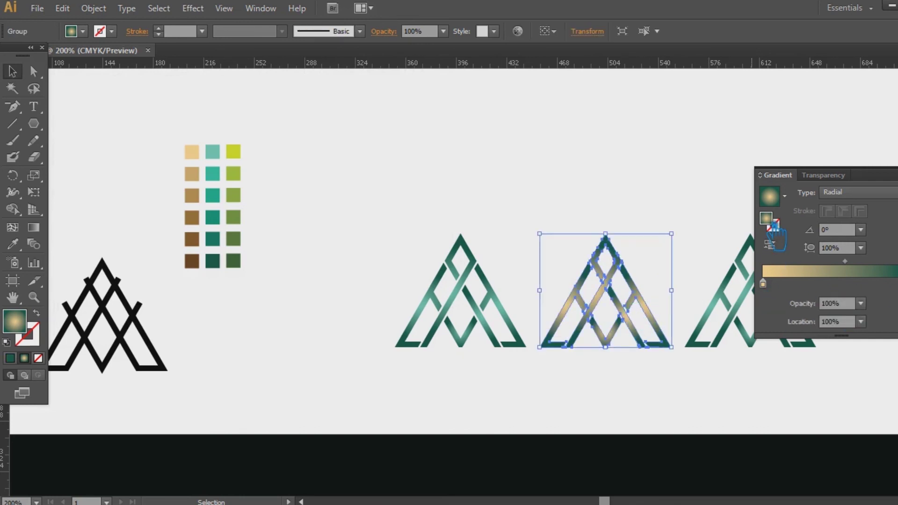
double_click(774, 226)
key("Escape")
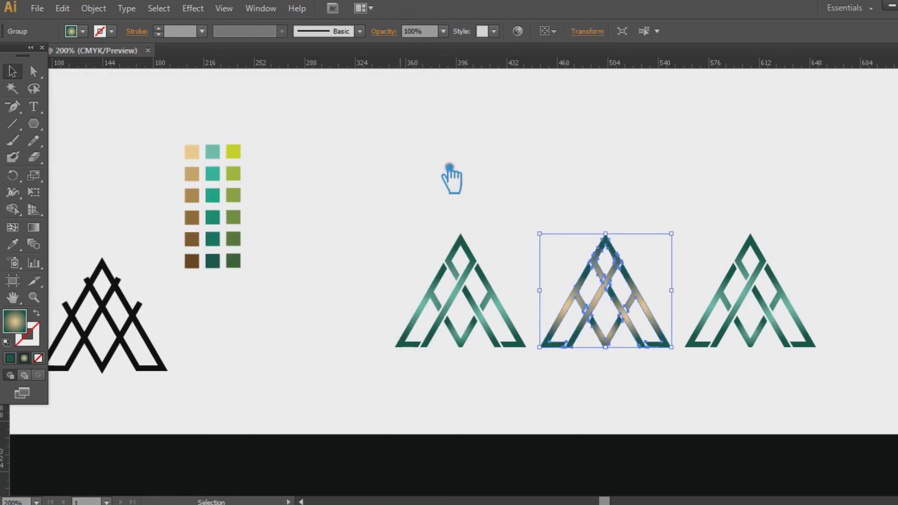
Step: Delete the third logo and put a duplicate of the tan-and-green middle logo in its place
left_click(759, 300)
key("Delete")
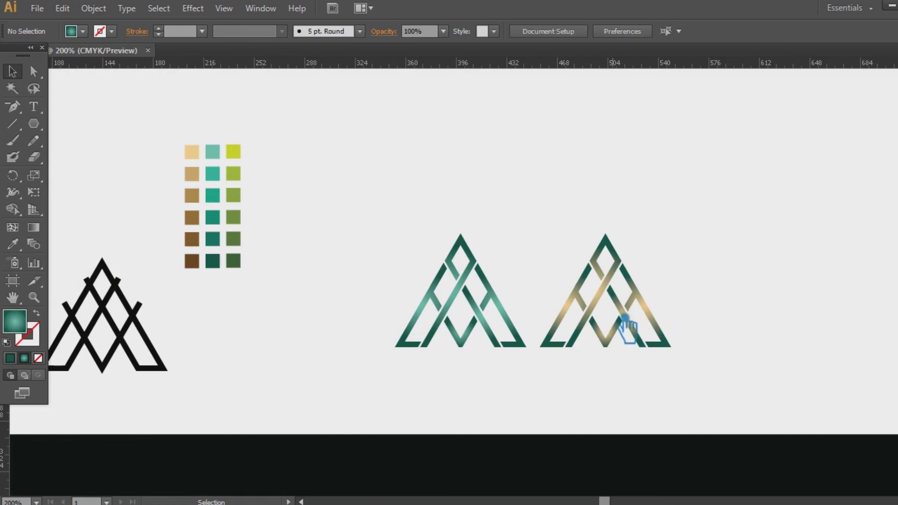
left_click_drag(613, 318, 751, 307)
Step: Set the outer gradient stop of the middle logo to brown 653E17
left_click(613, 305)
key("ctrl+F9")
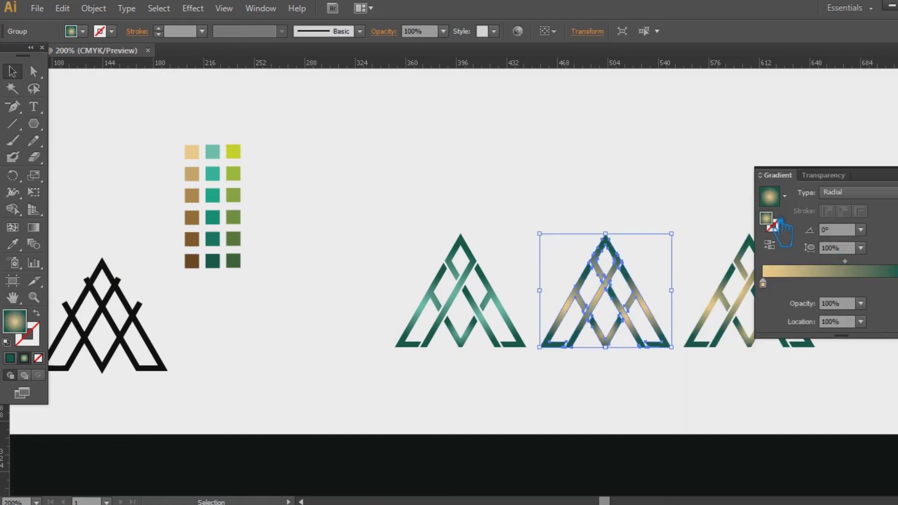
double_click(766, 219)
type("653E17")
key("Return")
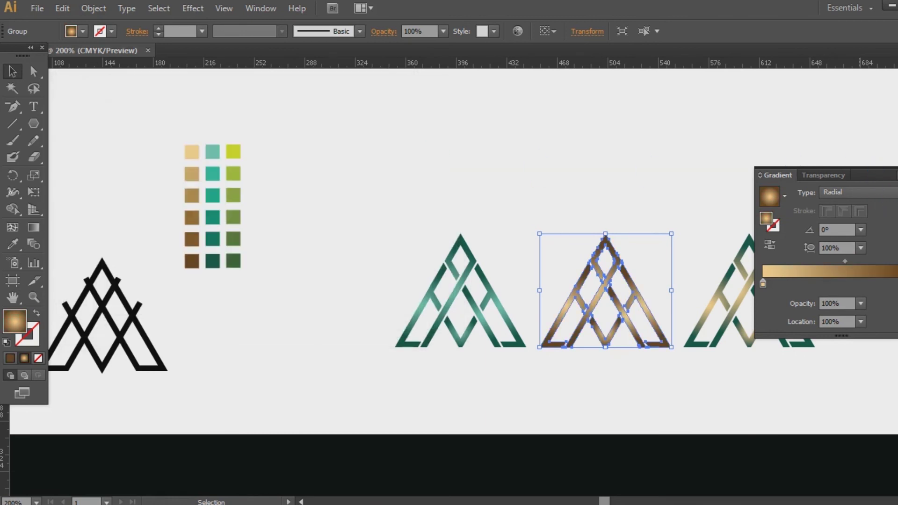
key("ctrl+F9")
left_click(596, 197)
Step: Copy the brightest lime swatch's hex code and set the third logo's inner gradient stop to D2DD25
left_click_drag(647, 208, 593, 194)
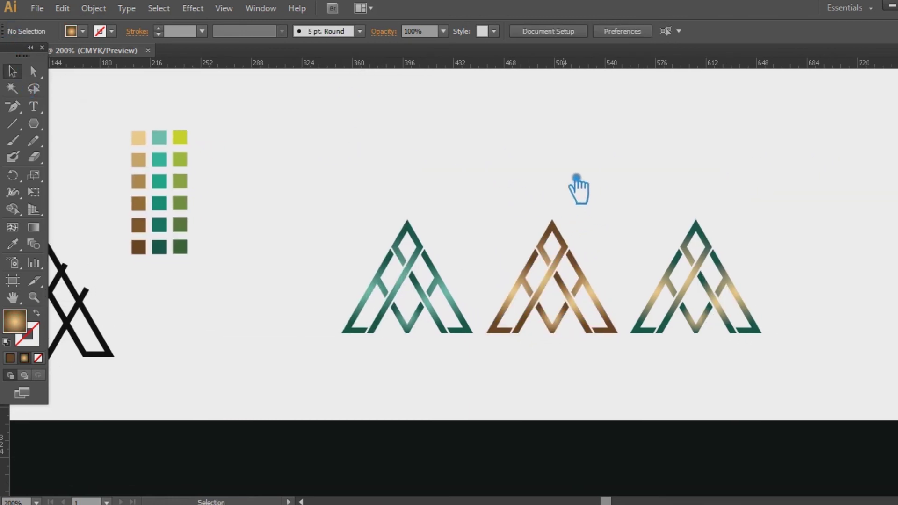
left_click(180, 139)
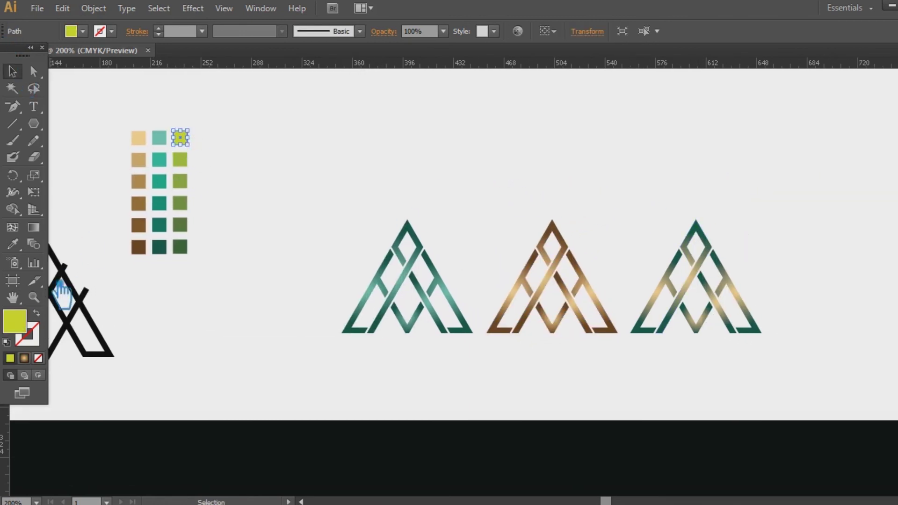
double_click(22, 328)
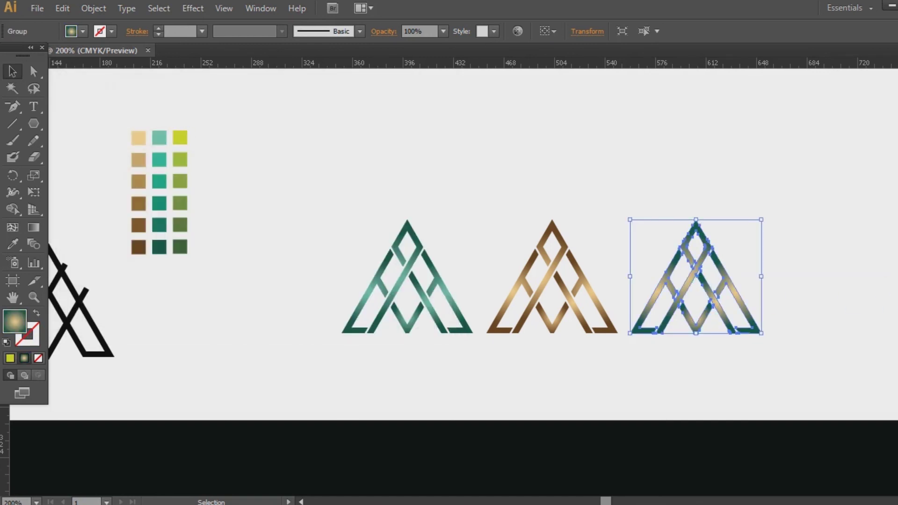
key("ctrl+F9")
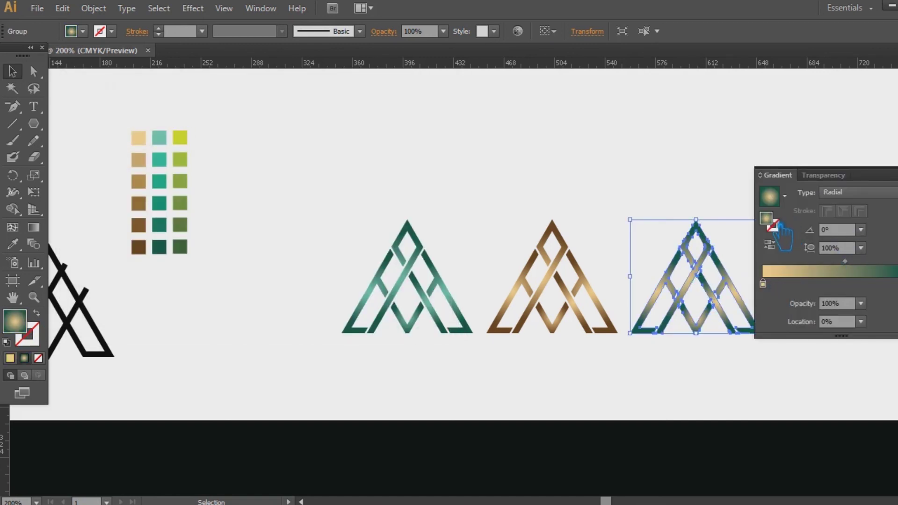
double_click(776, 224)
type("D2DD25")
left_click(403, 132)
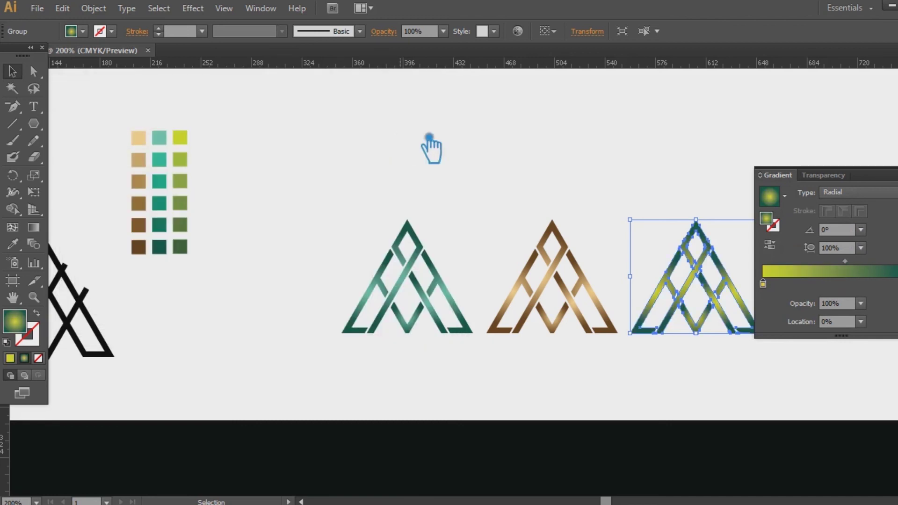
left_click(467, 140)
Step: Copy the darkest swatch colour of the lime-green column to the outer gradient stop of the third logo
left_click(180, 246)
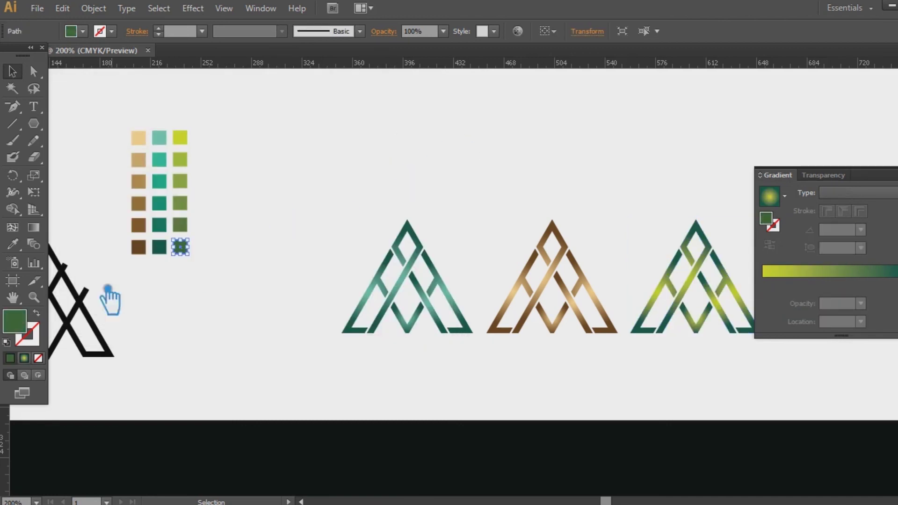
double_click(23, 336)
left_click(406, 127)
left_click(696, 291)
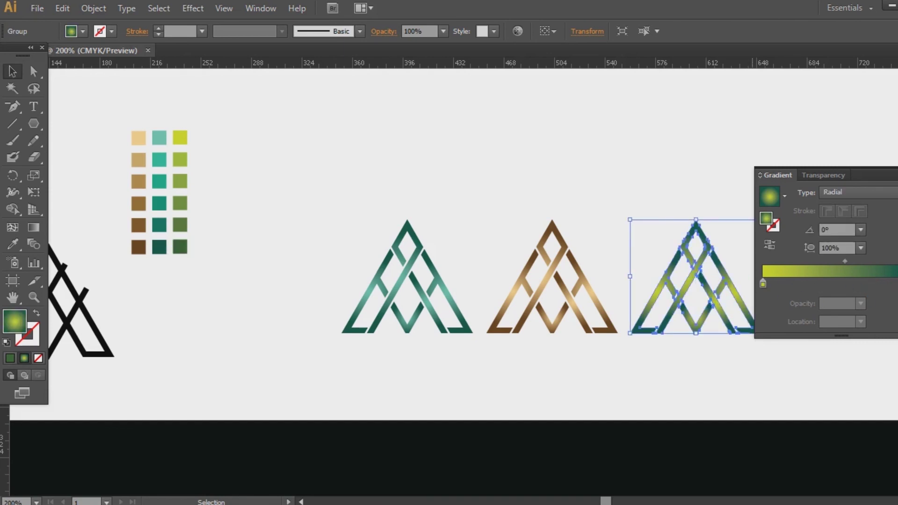
double_click(774, 224)
left_click(406, 126)
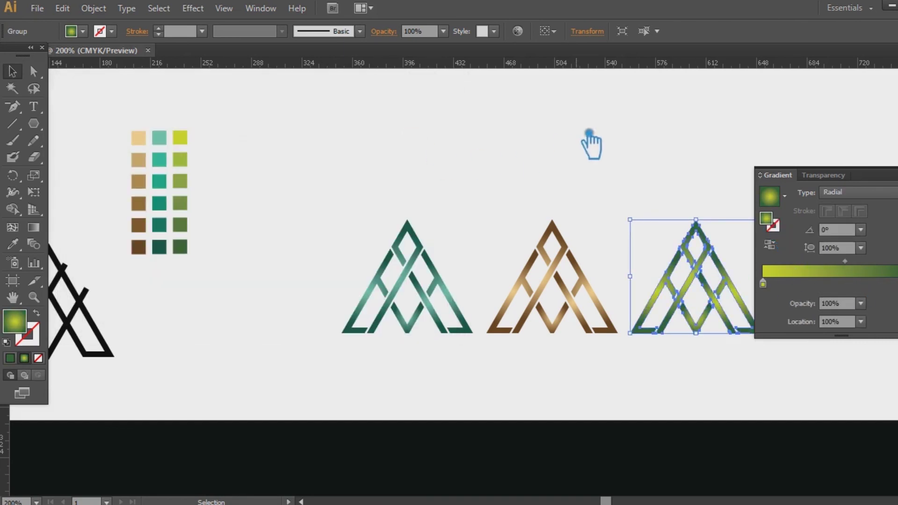
left_click(591, 140)
Step: Shift the midpoint of the third logo's lime-to-green gradient to 32.27%
left_click_drag(772, 175, 703, 186)
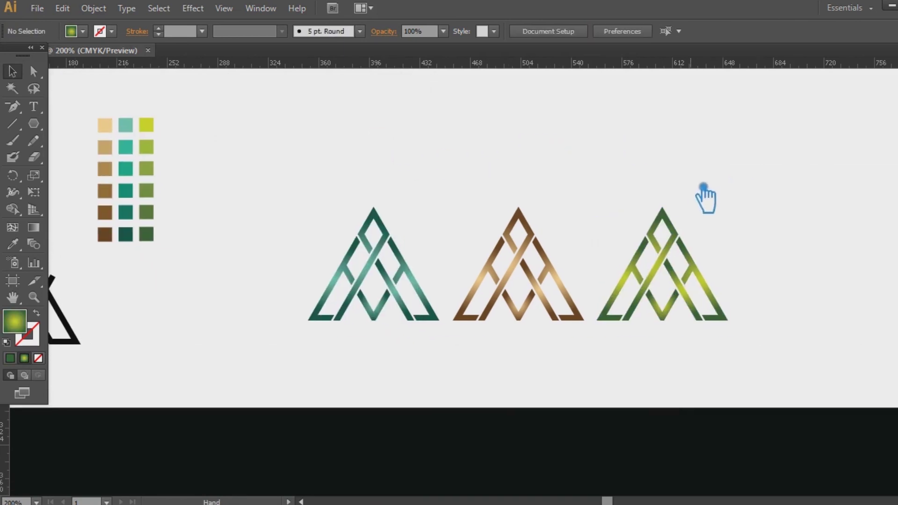
left_click(33, 297)
left_click_drag(269, 168, 768, 372)
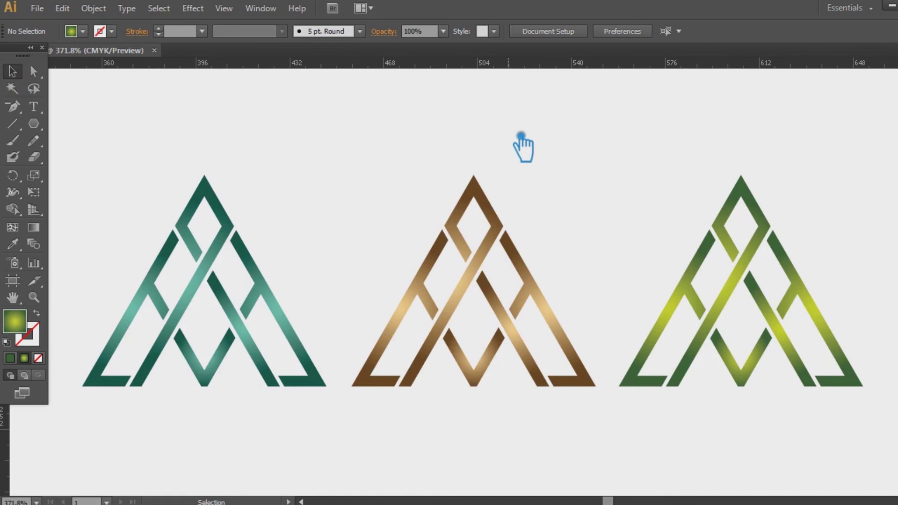
left_click(758, 245)
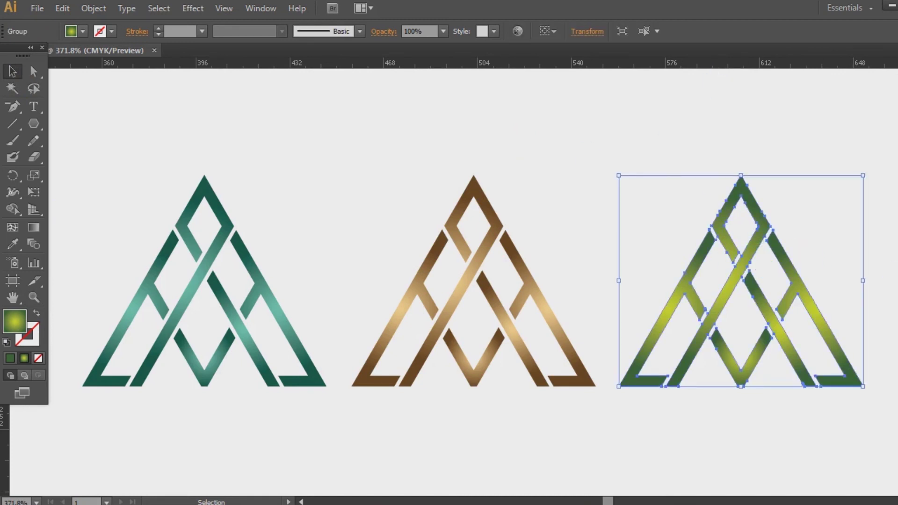
left_click(897, 187)
left_click_drag(857, 271, 817, 272)
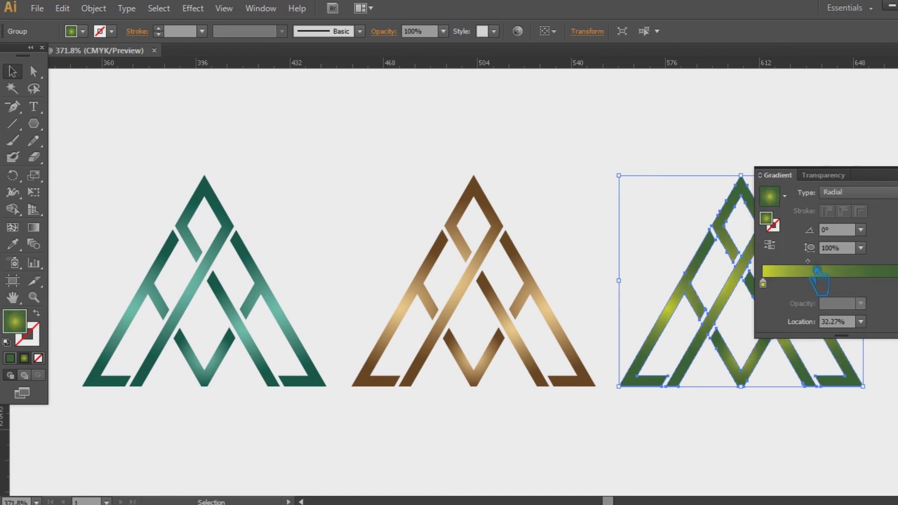
left_click(700, 219)
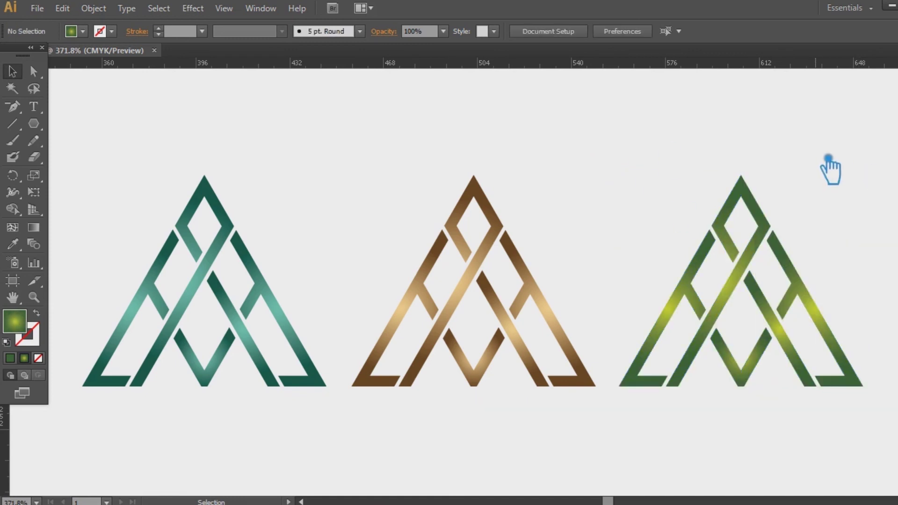